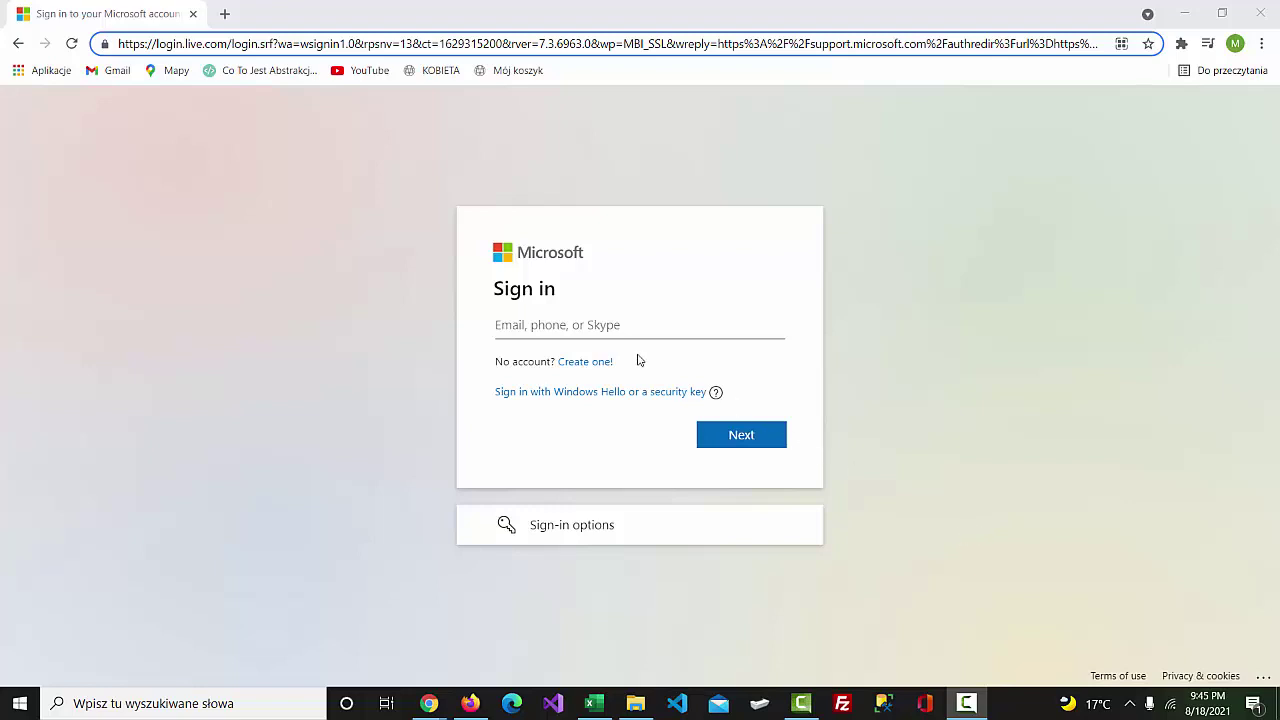
# - Enter the saved account e-mail at Microsoft sign-in and continue to the password page
pyautogui.click(586, 324)
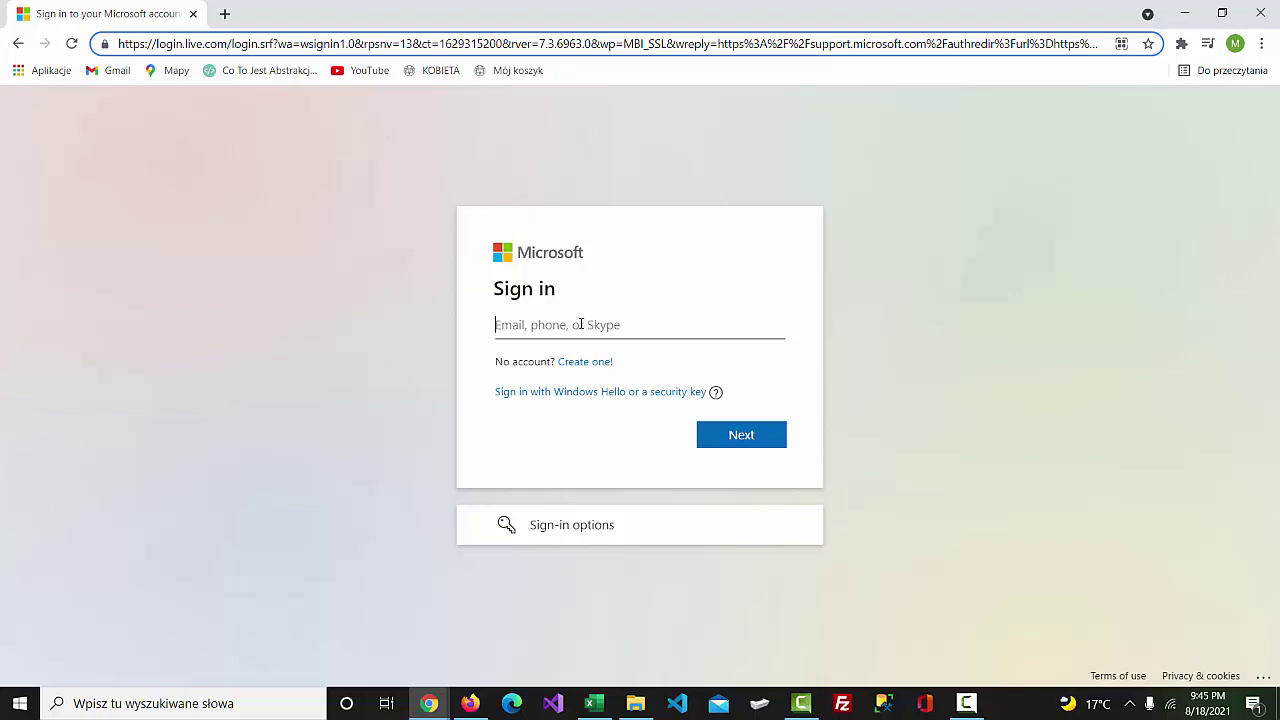
pyautogui.click(580, 324)
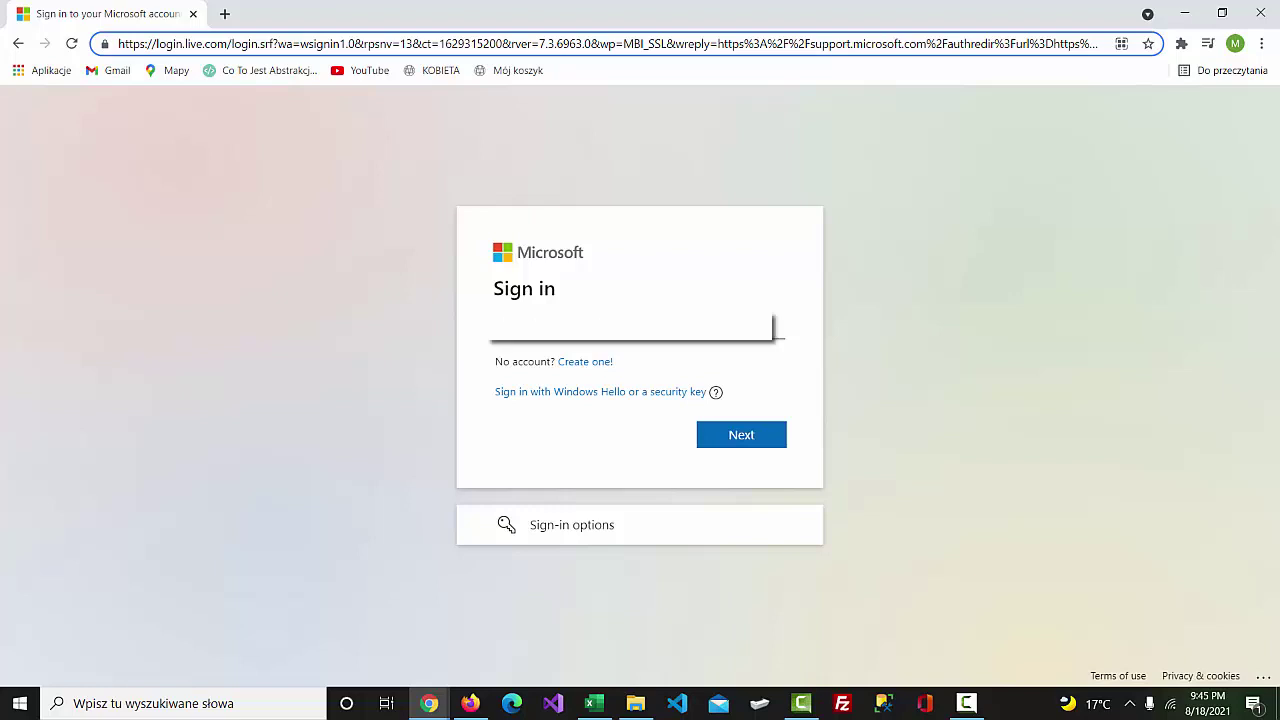
pyautogui.click(741, 435)
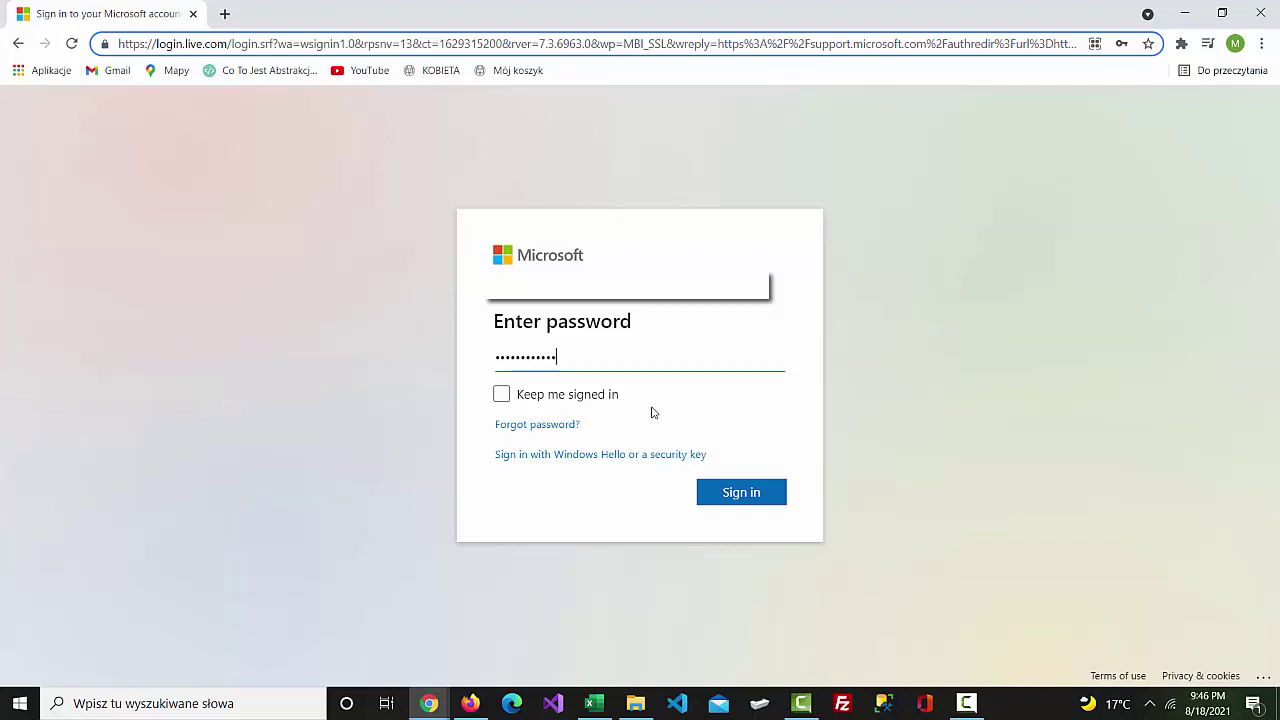
# - Finish signing in with the password and create a new blank form from Create
pyautogui.click(731, 504)
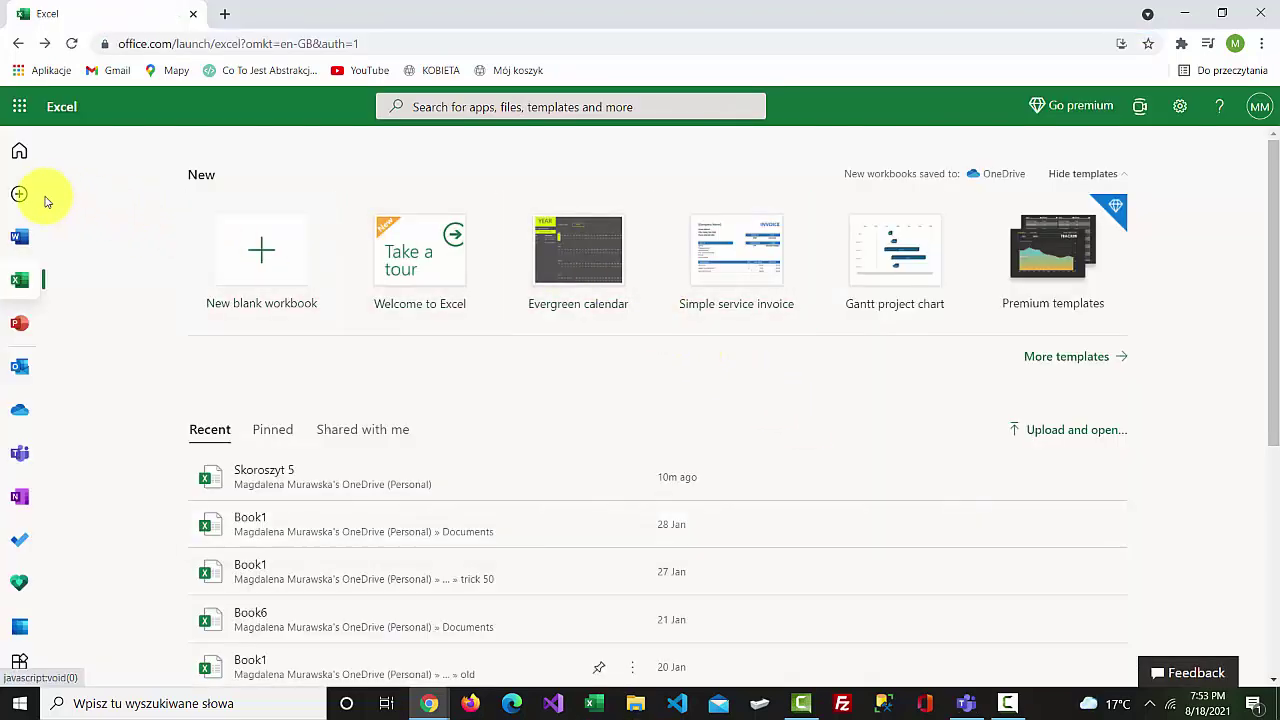
pyautogui.click(18, 200)
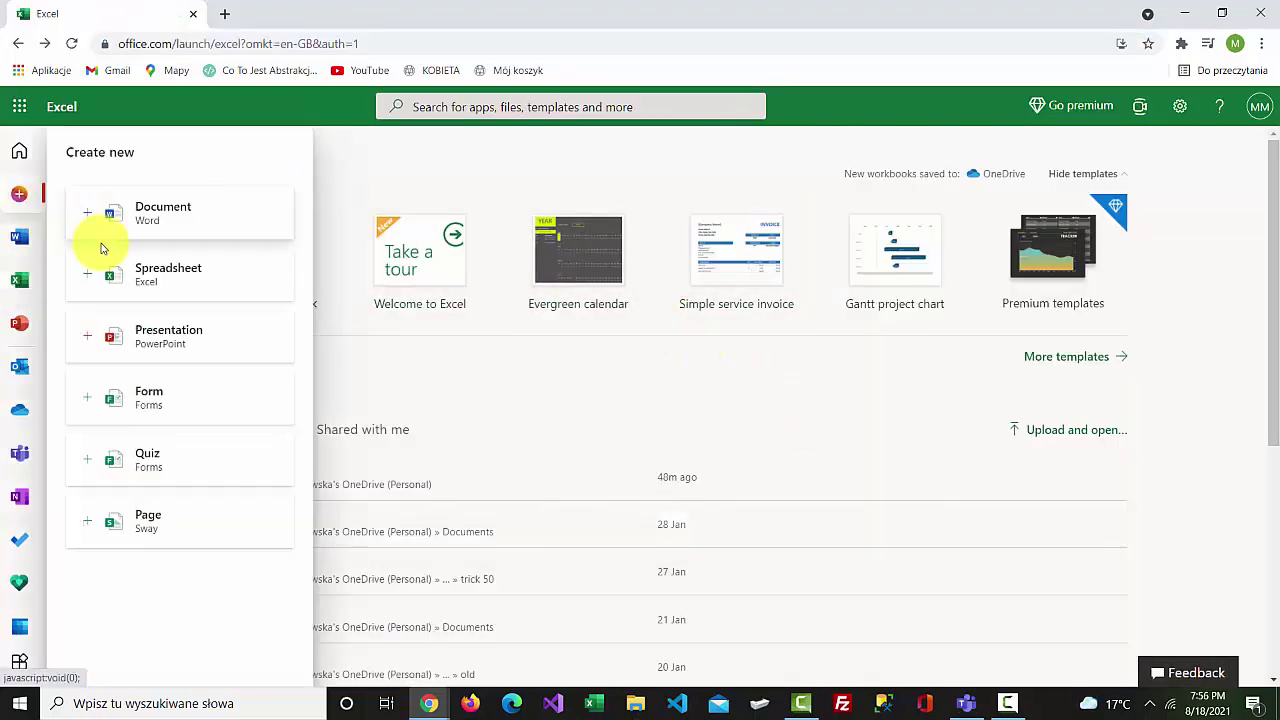
pyautogui.click(174, 402)
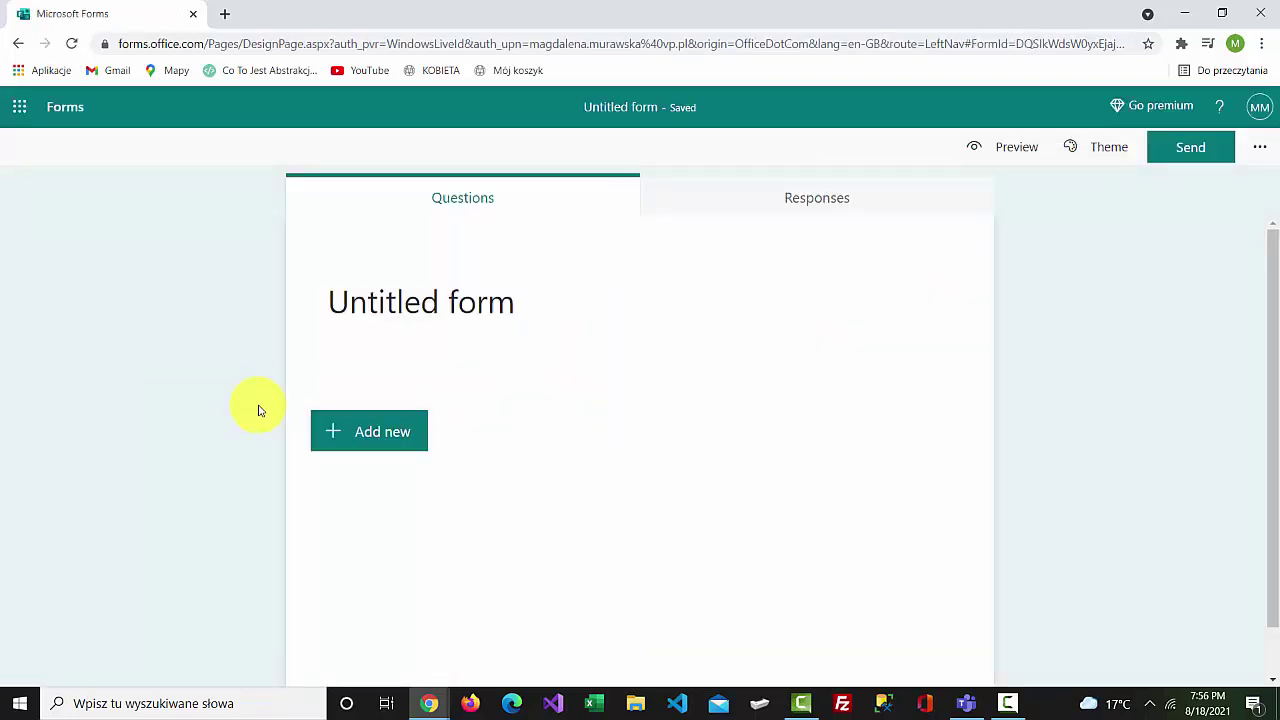
# - Replace the 'Untitled form' title with 'Employee Information Form'
pyautogui.click(470, 316)
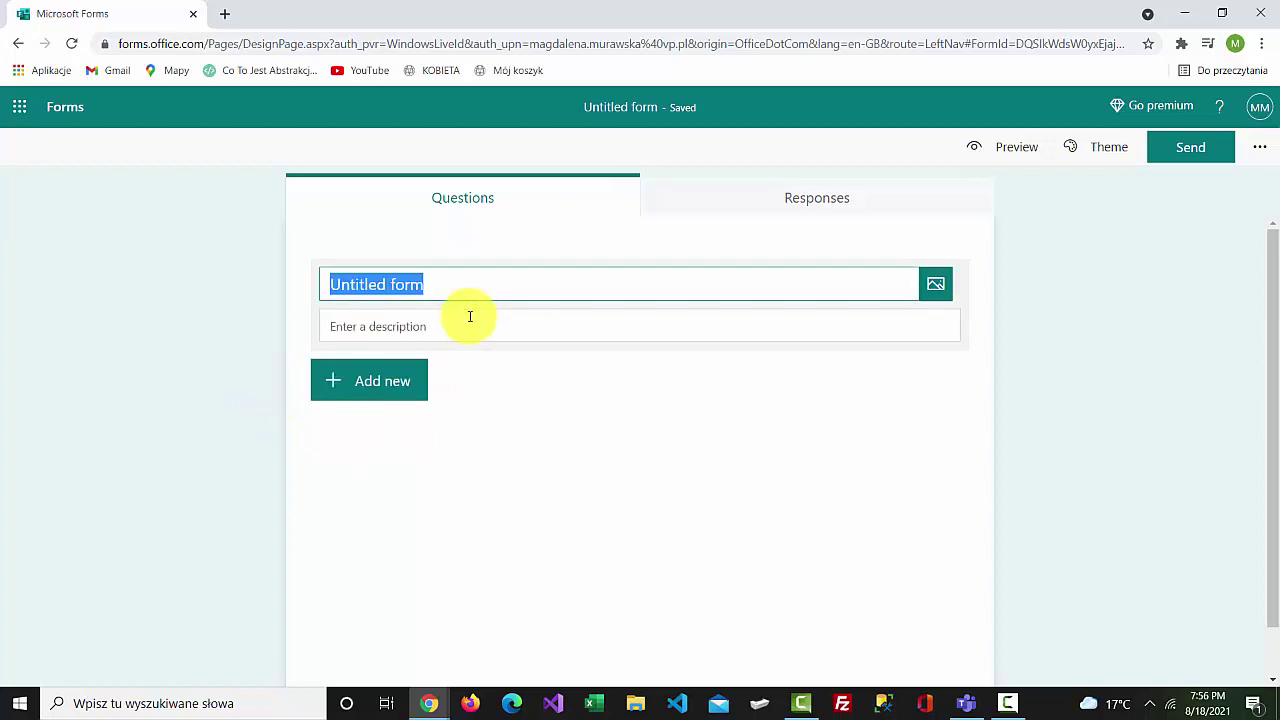
pyautogui.write('Empl')
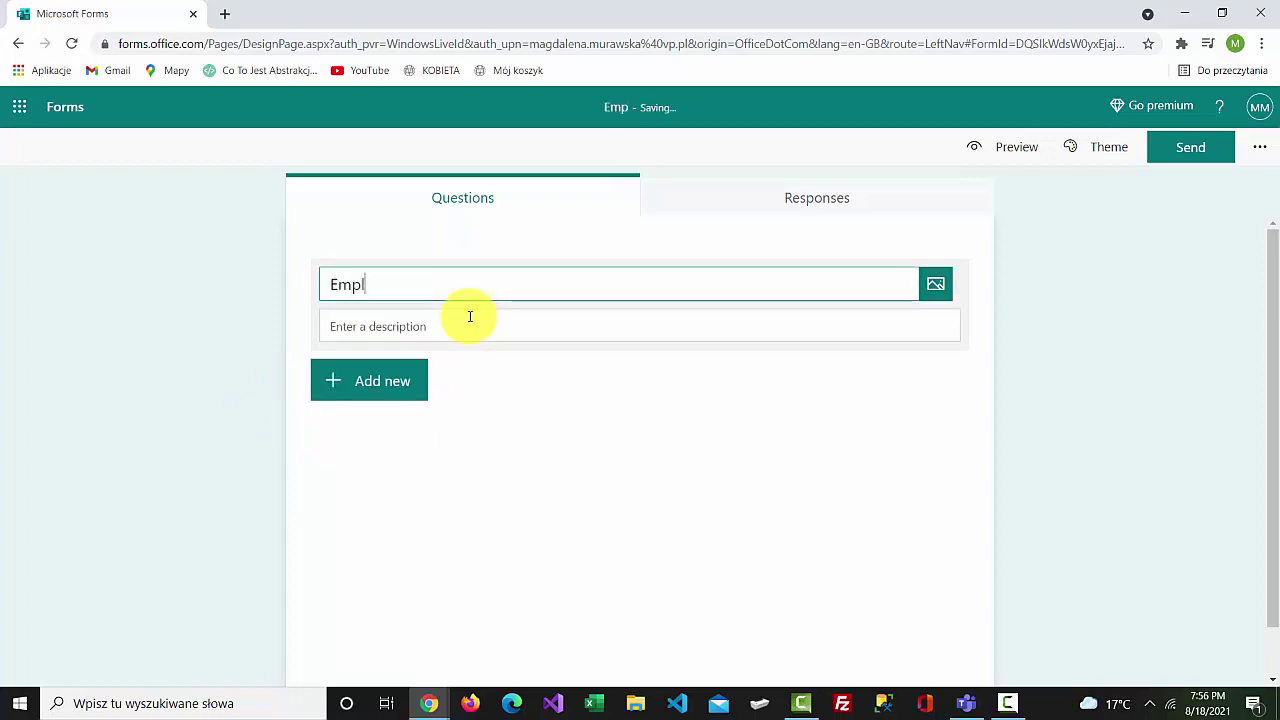
pyautogui.write('oyee Info')
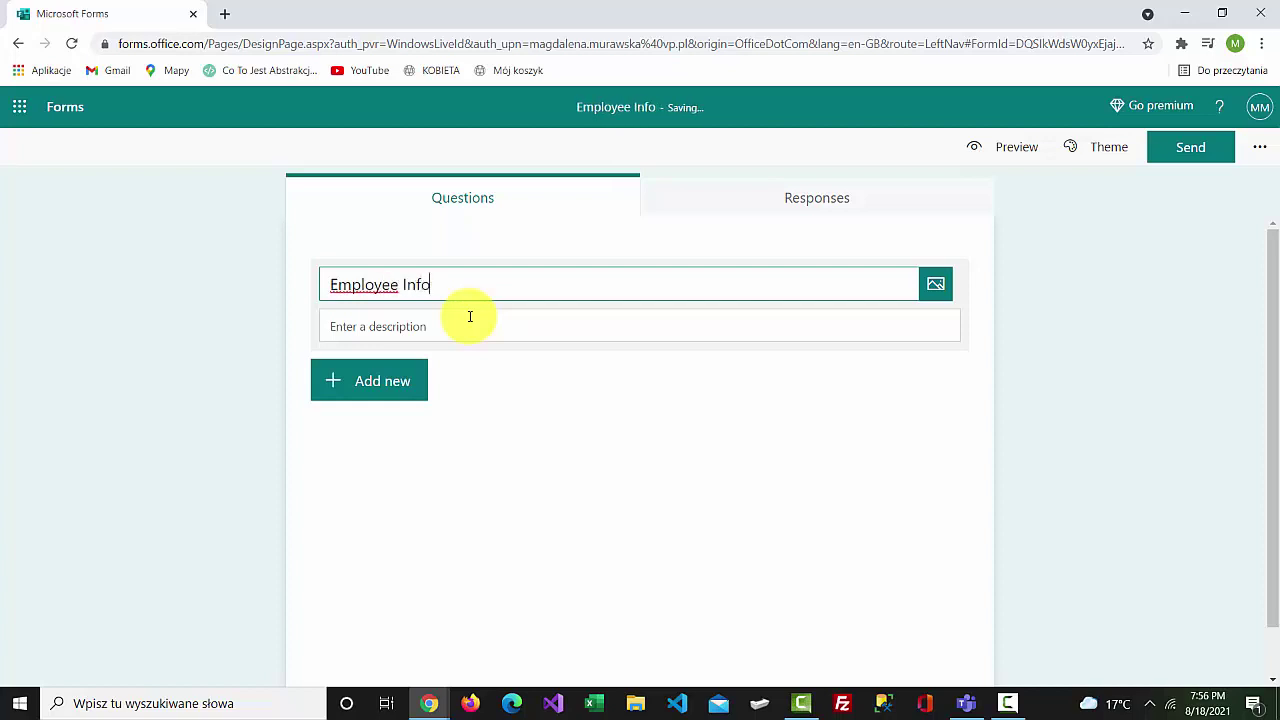
pyautogui.write('rmat')
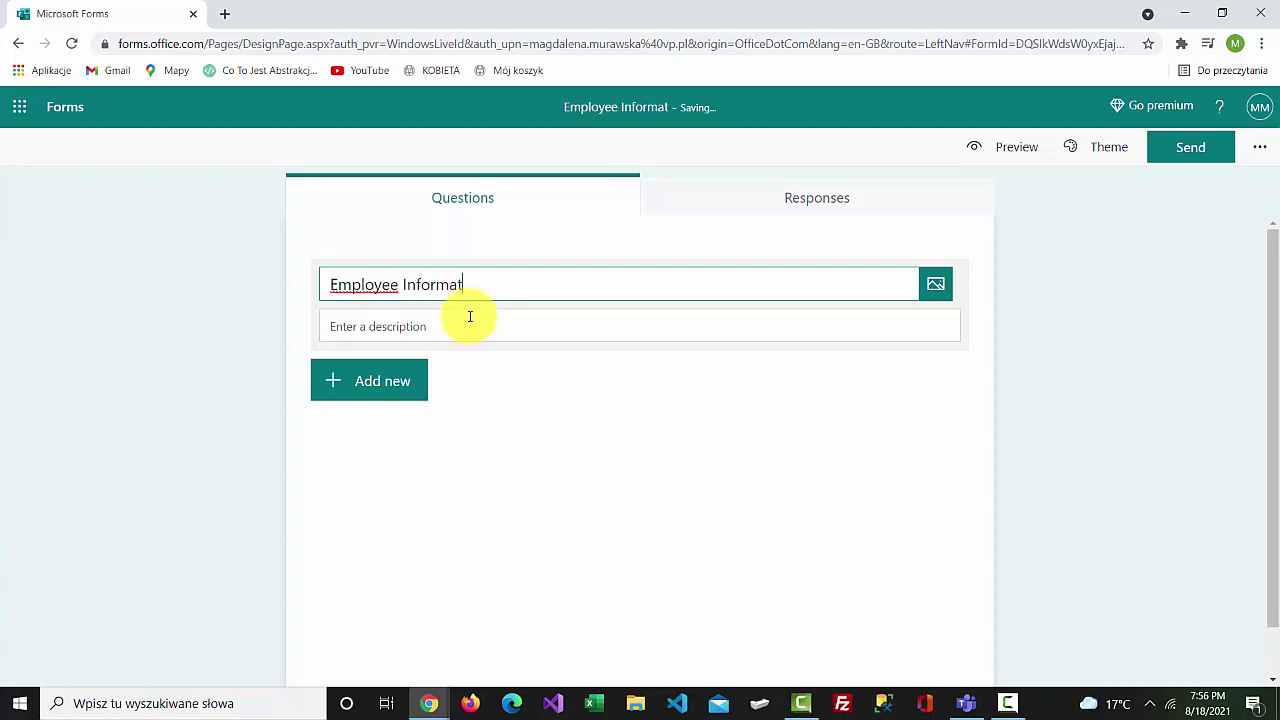
pyautogui.write('ion')
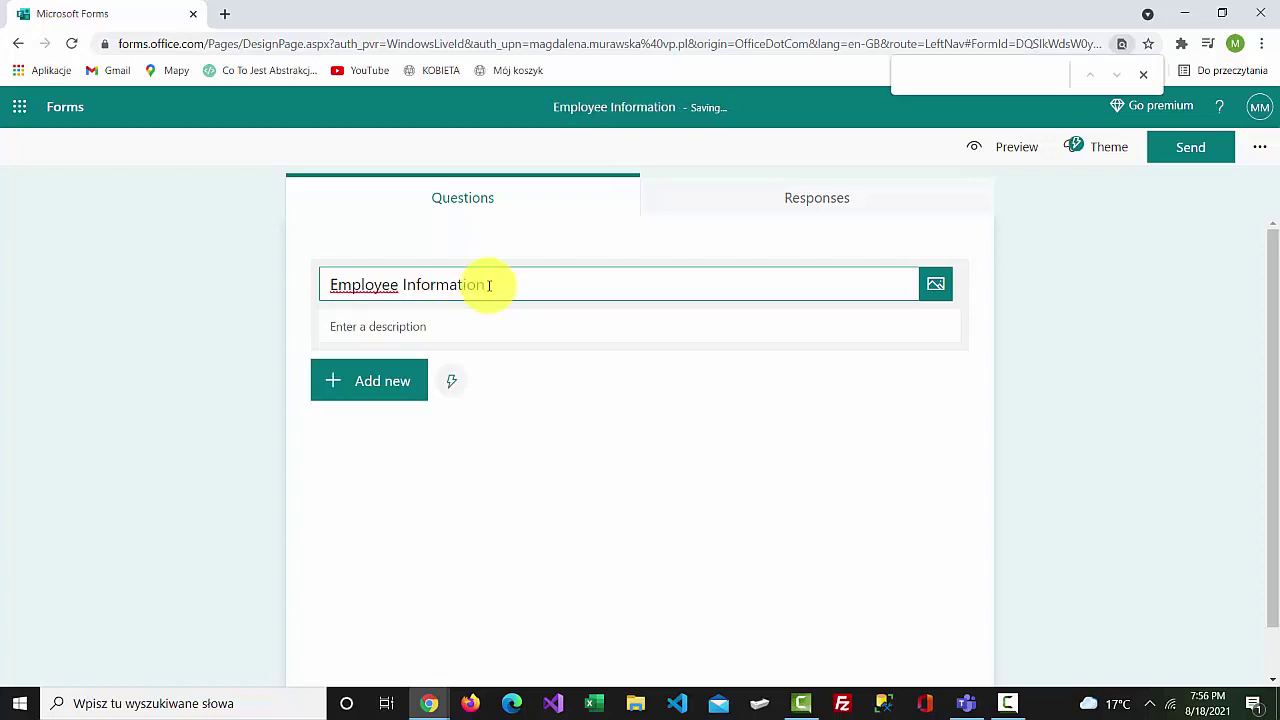
pyautogui.write(' Form')
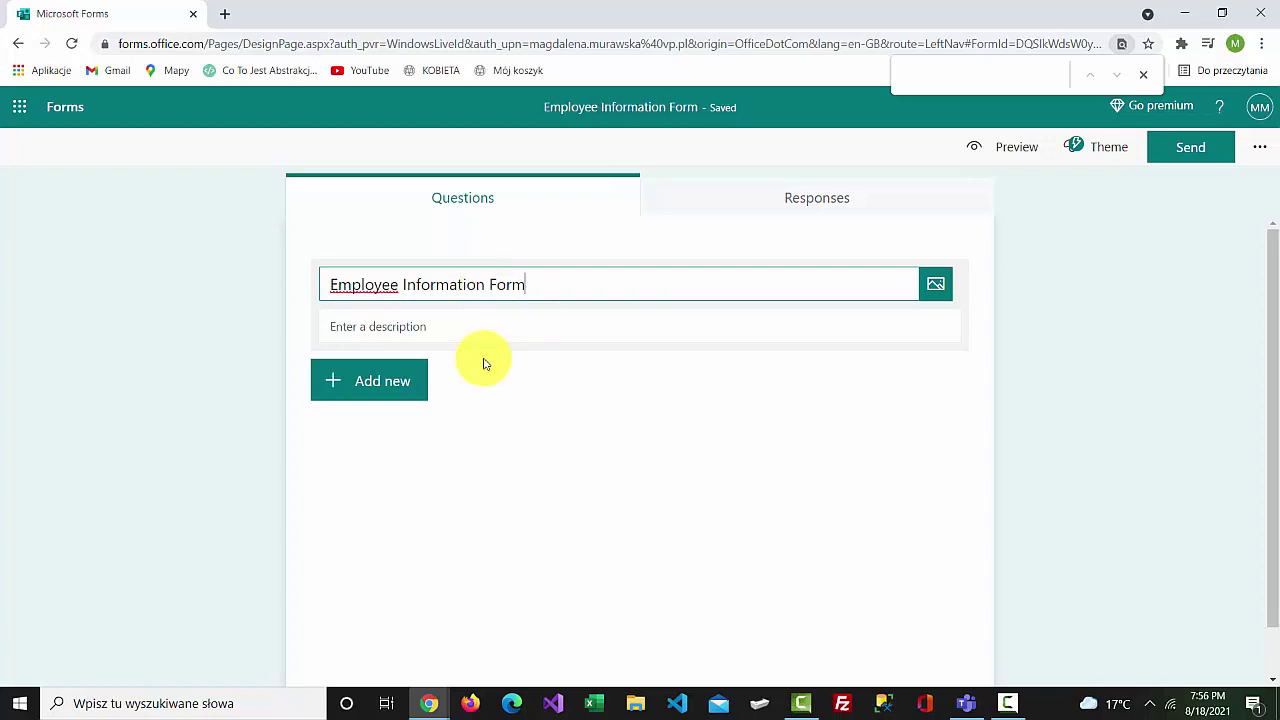
# - Add a text-answer question as question 1, titled 'Name'
pyautogui.click(420, 380)
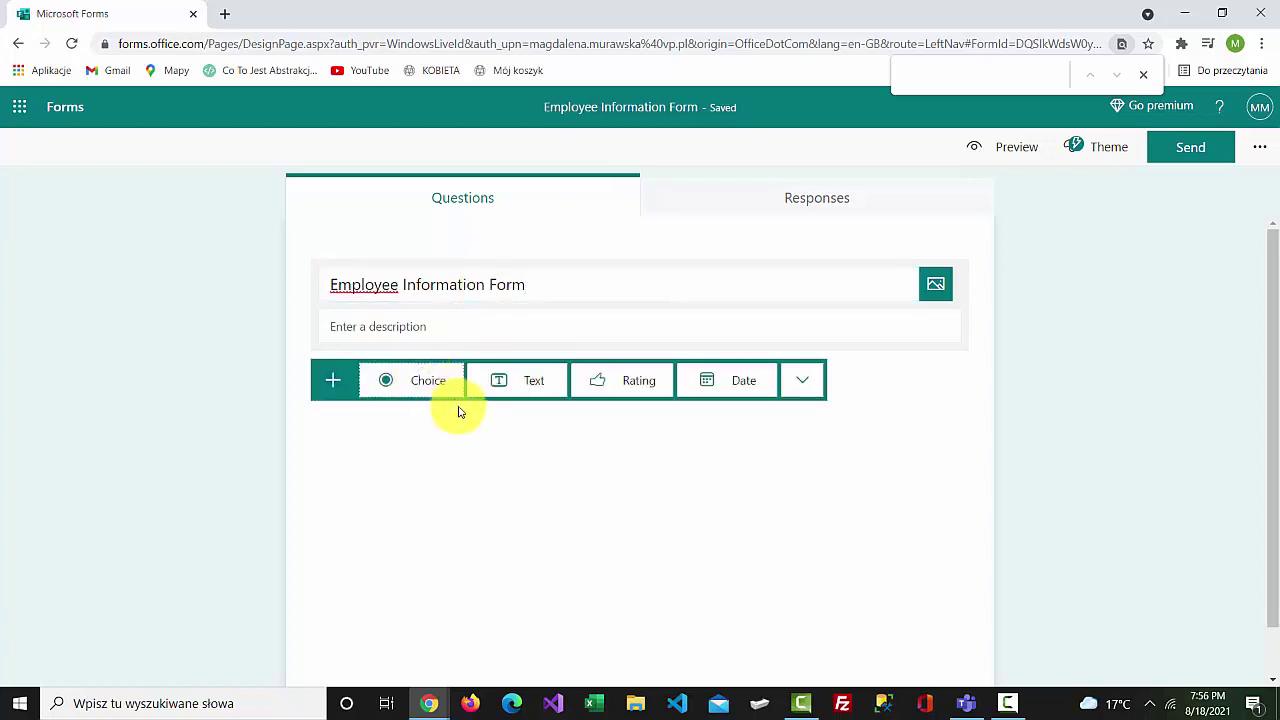
pyautogui.click(523, 386)
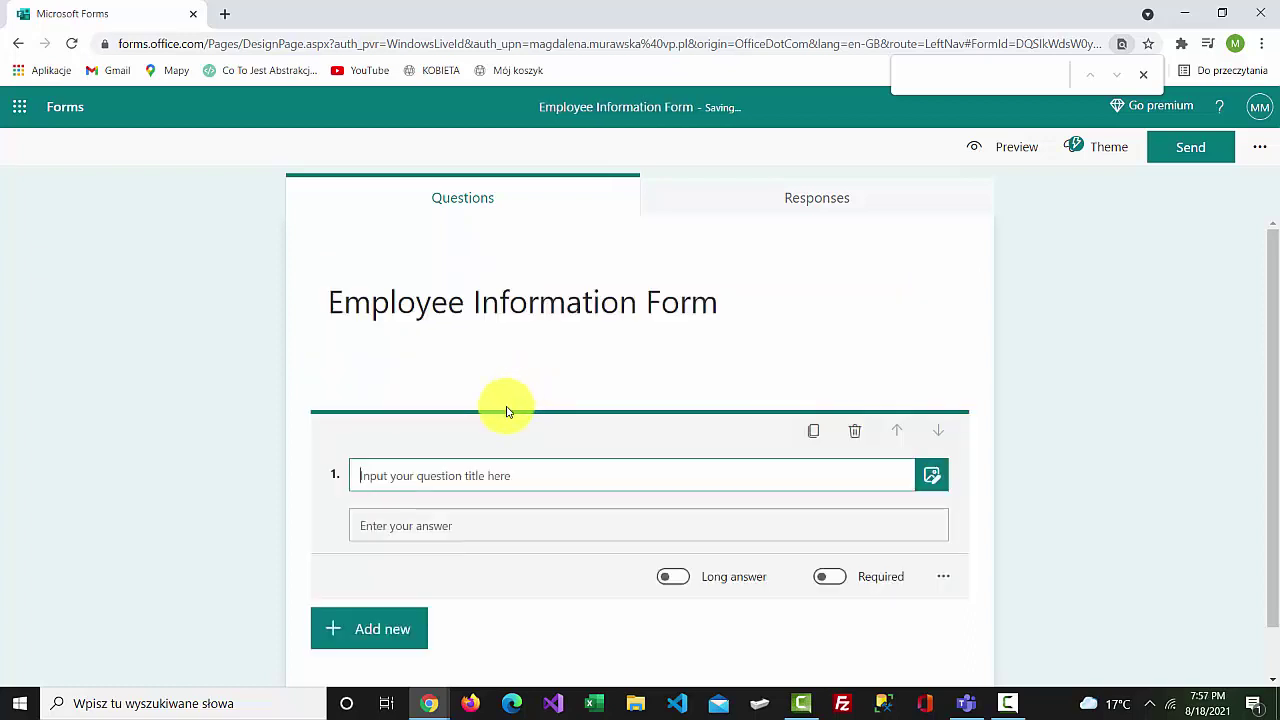
pyautogui.write('Name')
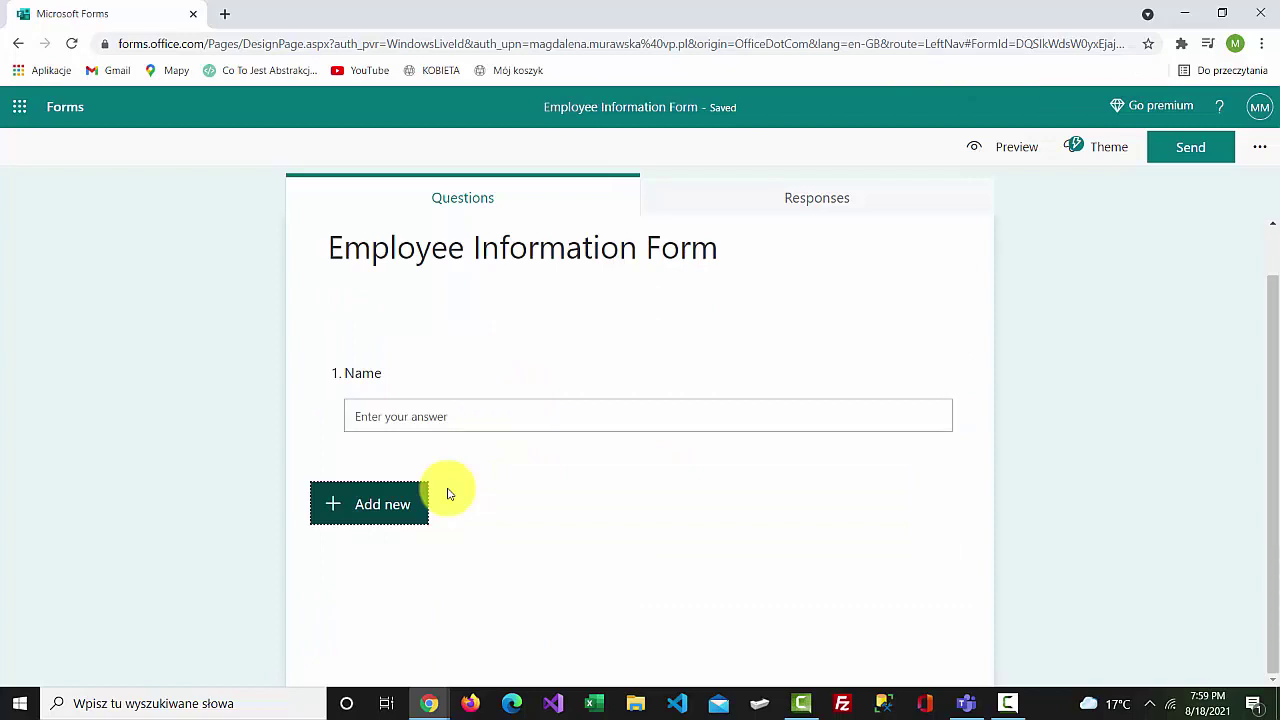
# - Add choice question 2 titled 'Gender' with options 'Male' and 'Female'
pyautogui.click(425, 503)
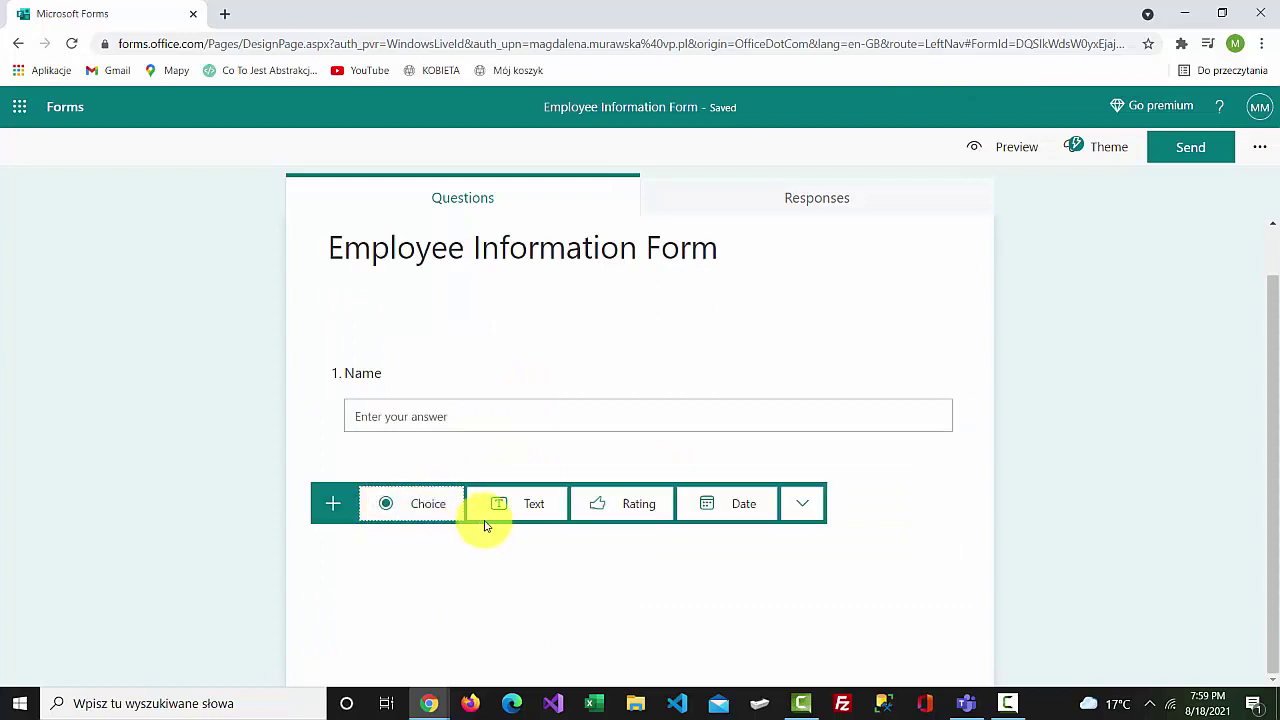
pyautogui.click(429, 503)
pyautogui.click(432, 458)
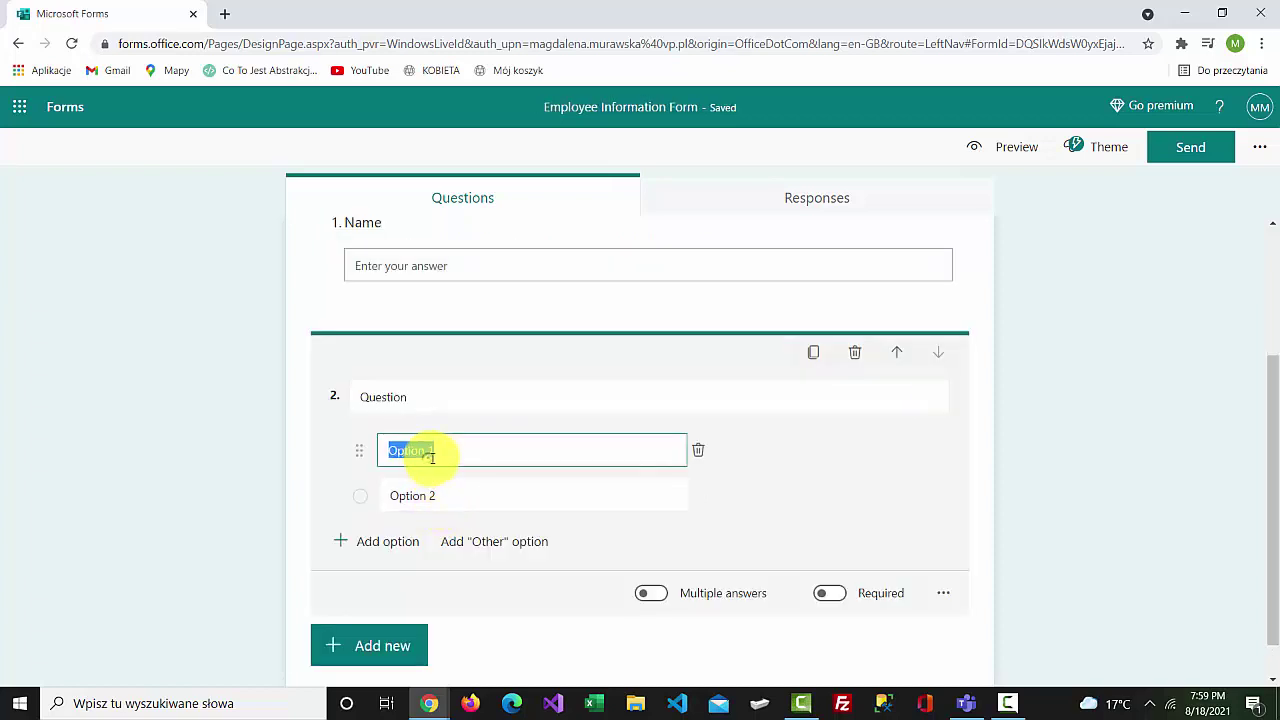
pyautogui.press('BackSpace')
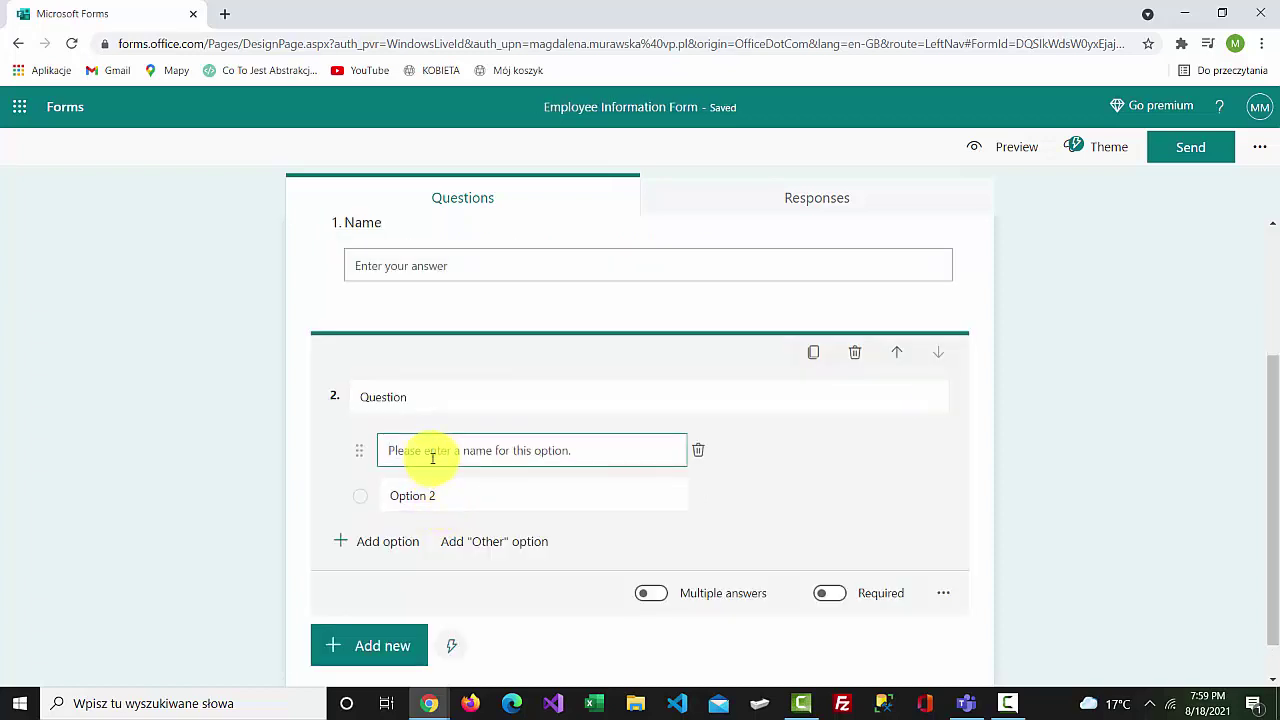
pyautogui.write('Ma')
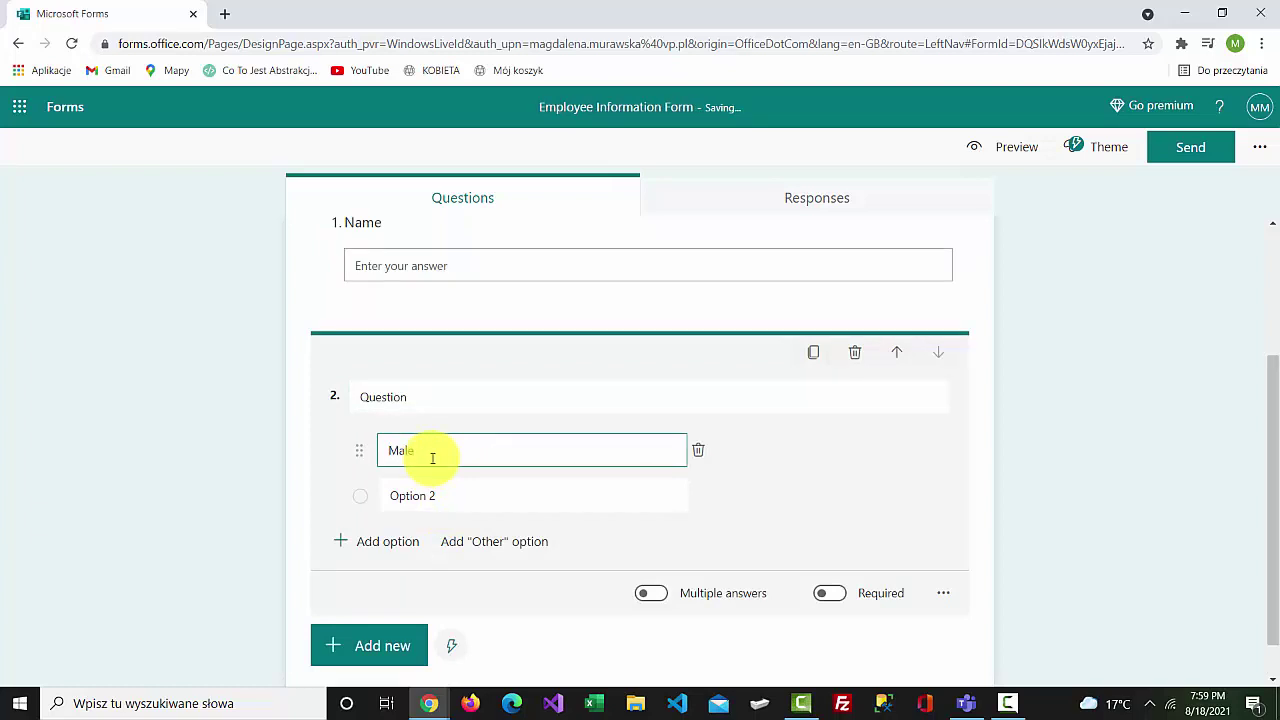
pyautogui.write('le')
pyautogui.click(468, 498)
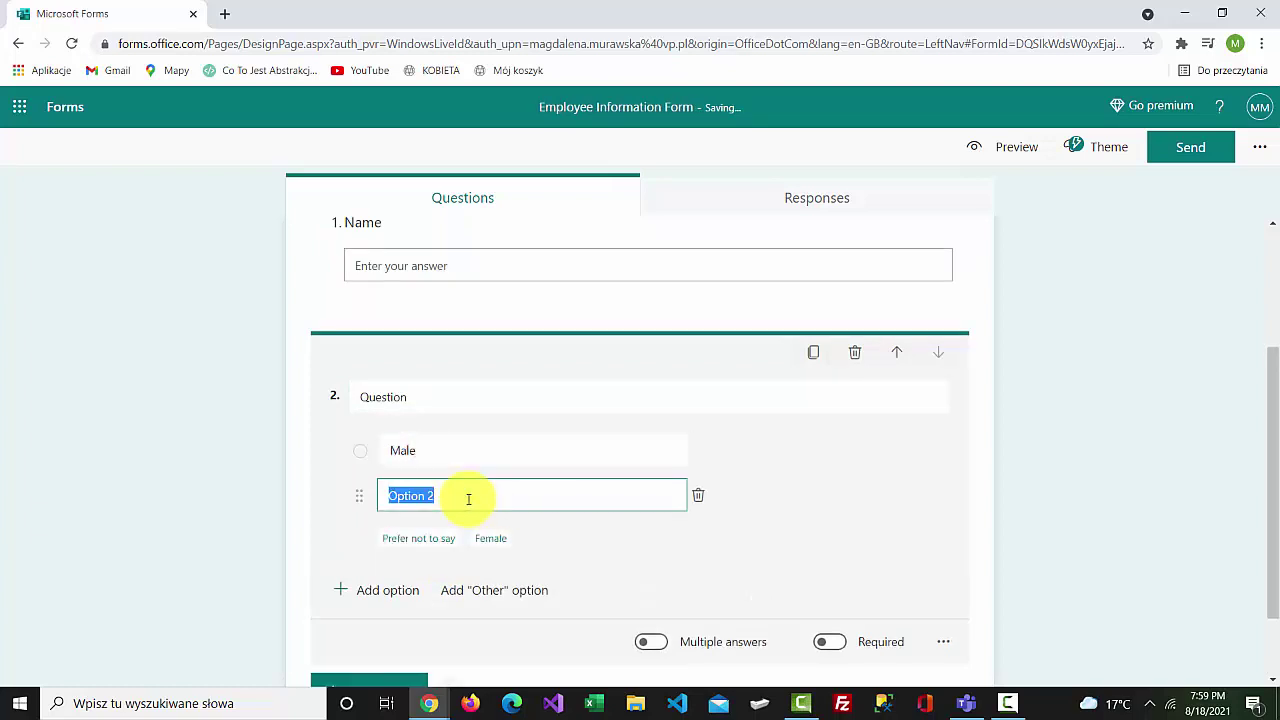
pyautogui.write('Fem')
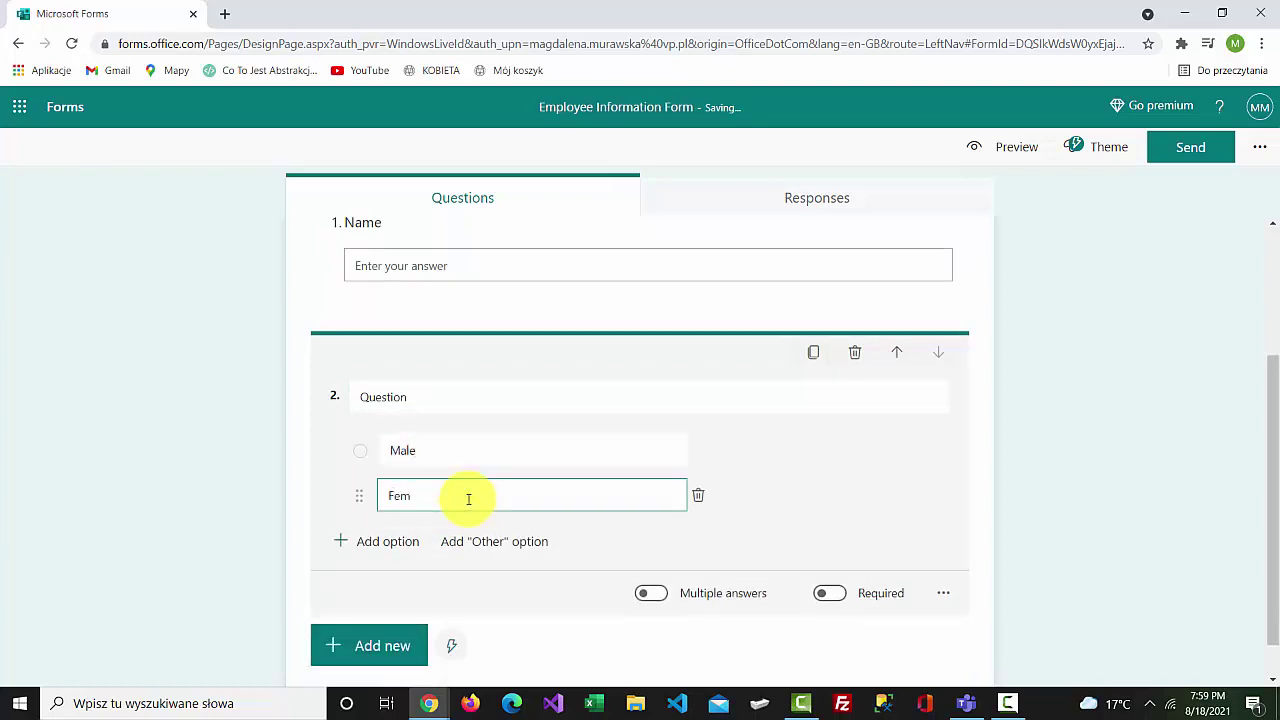
pyautogui.write('ale')
pyautogui.click(409, 404)
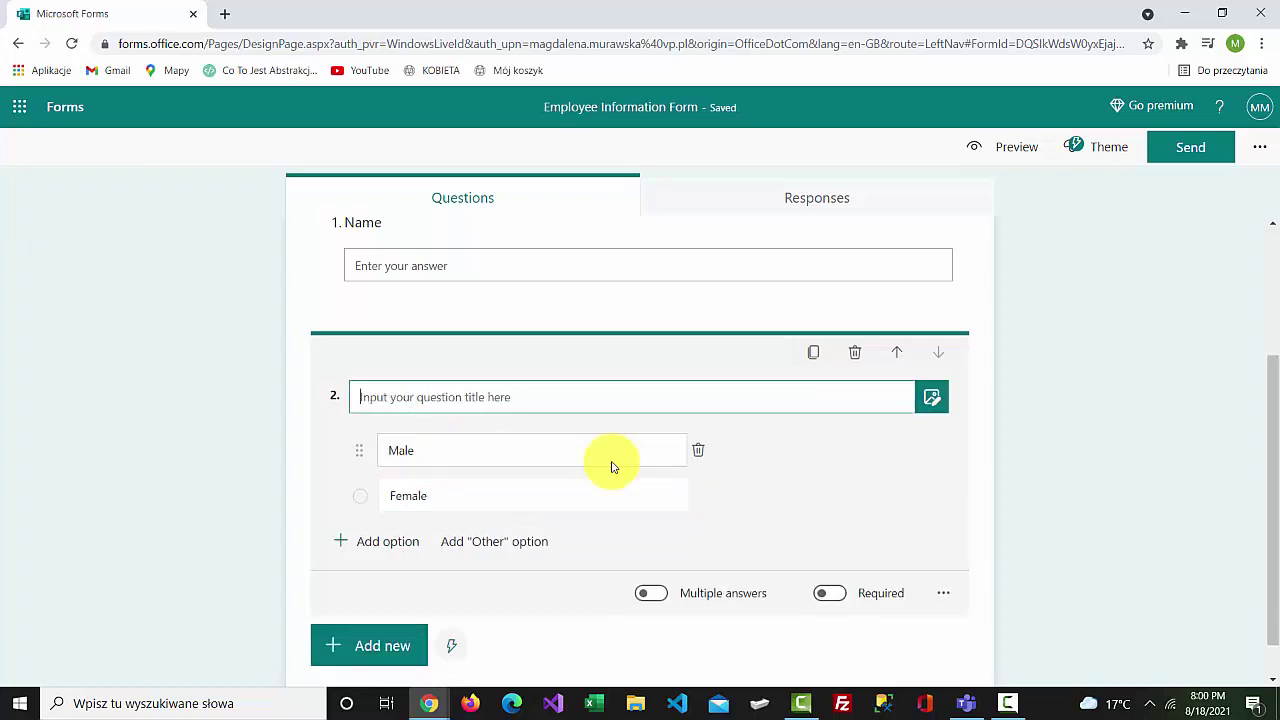
pyautogui.write('Gender')
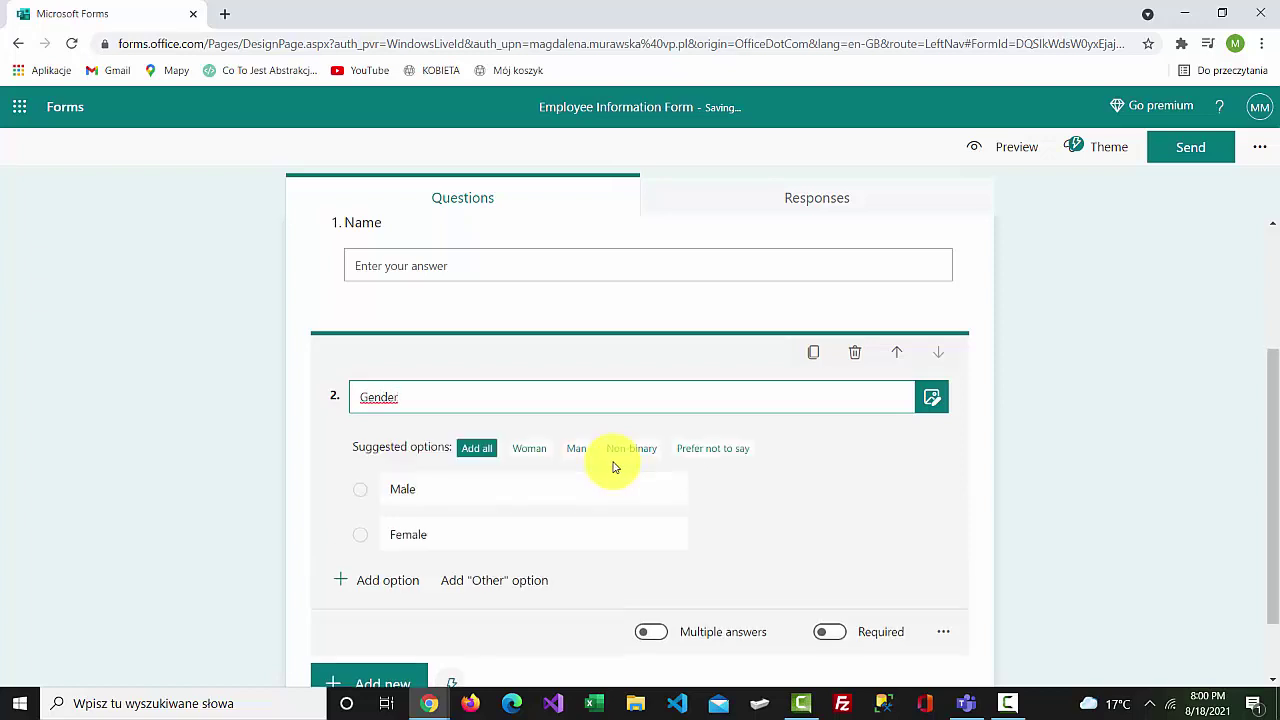
pyautogui.scroll(-1, 613, 467)
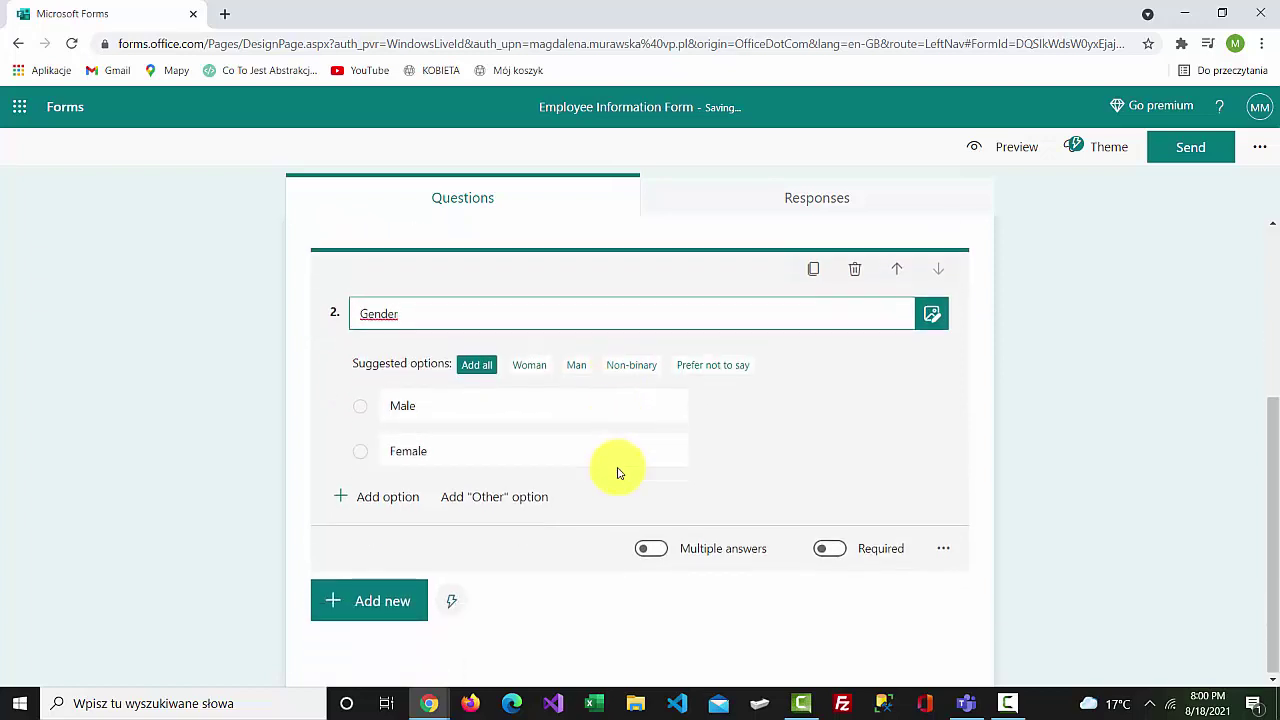
# - Add a date question as question 3 and title it 'DOB'
pyautogui.click(409, 597)
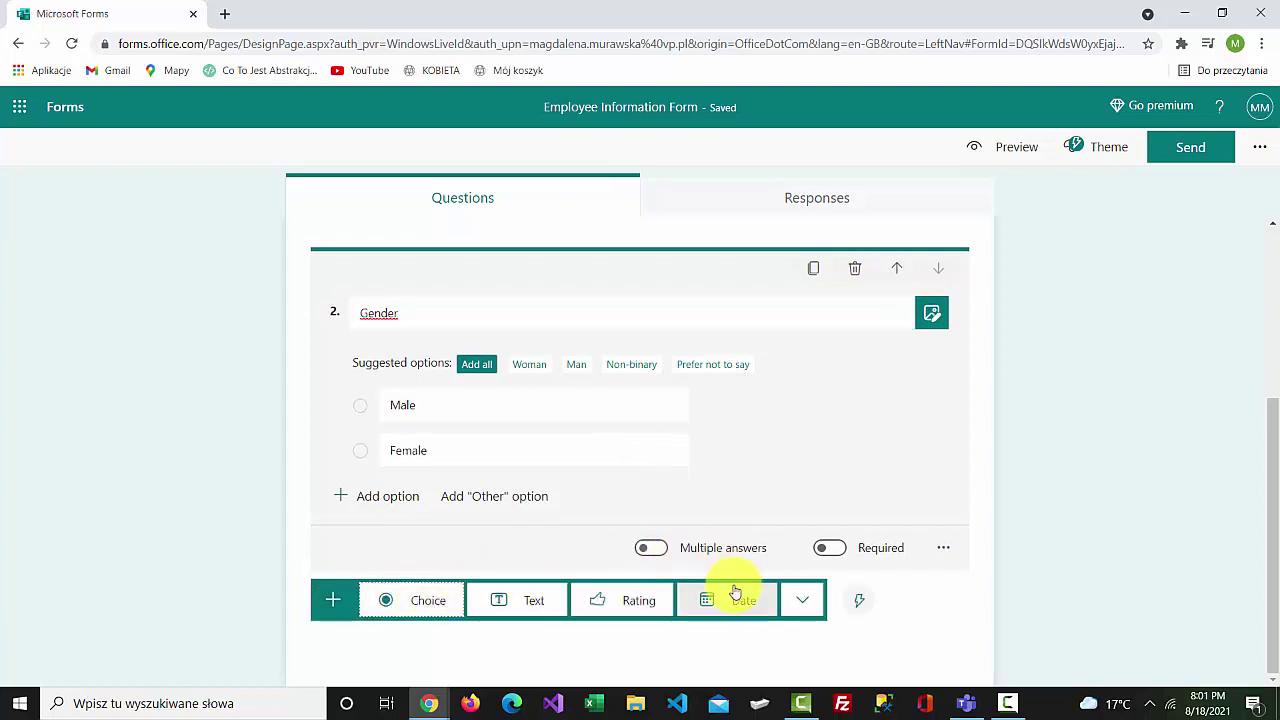
pyautogui.click(735, 597)
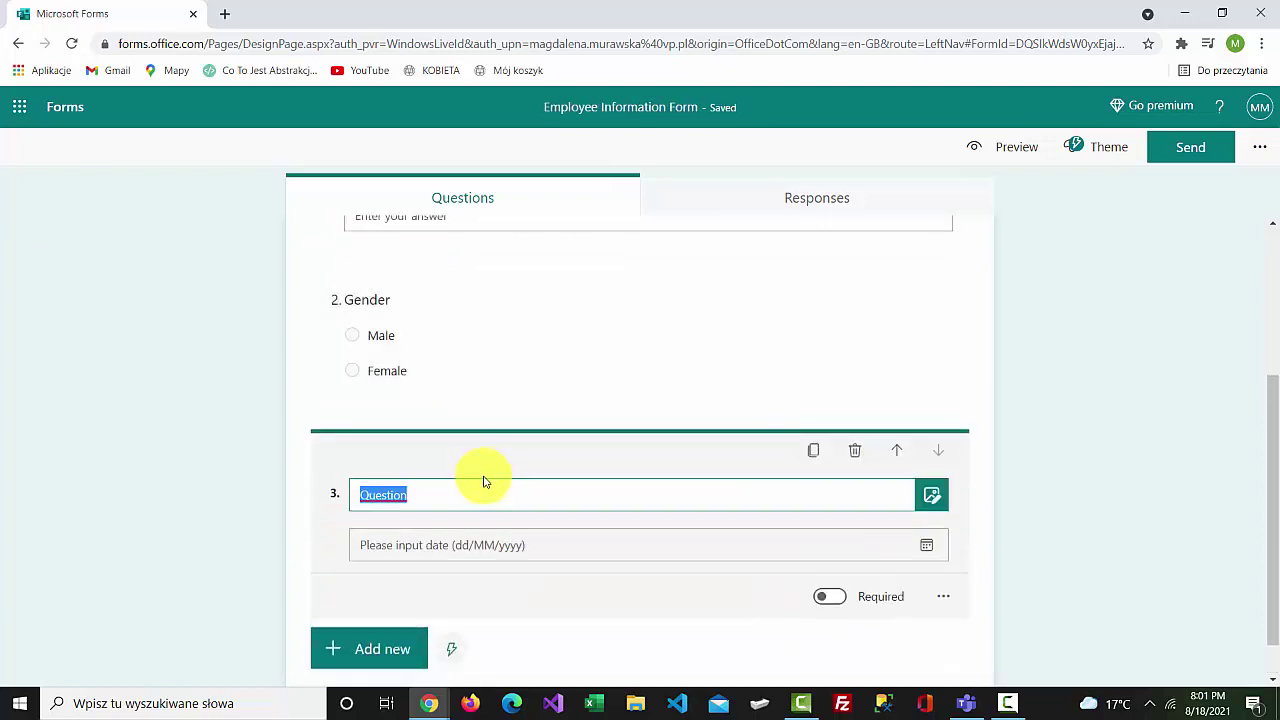
pyautogui.press('BackSpace')
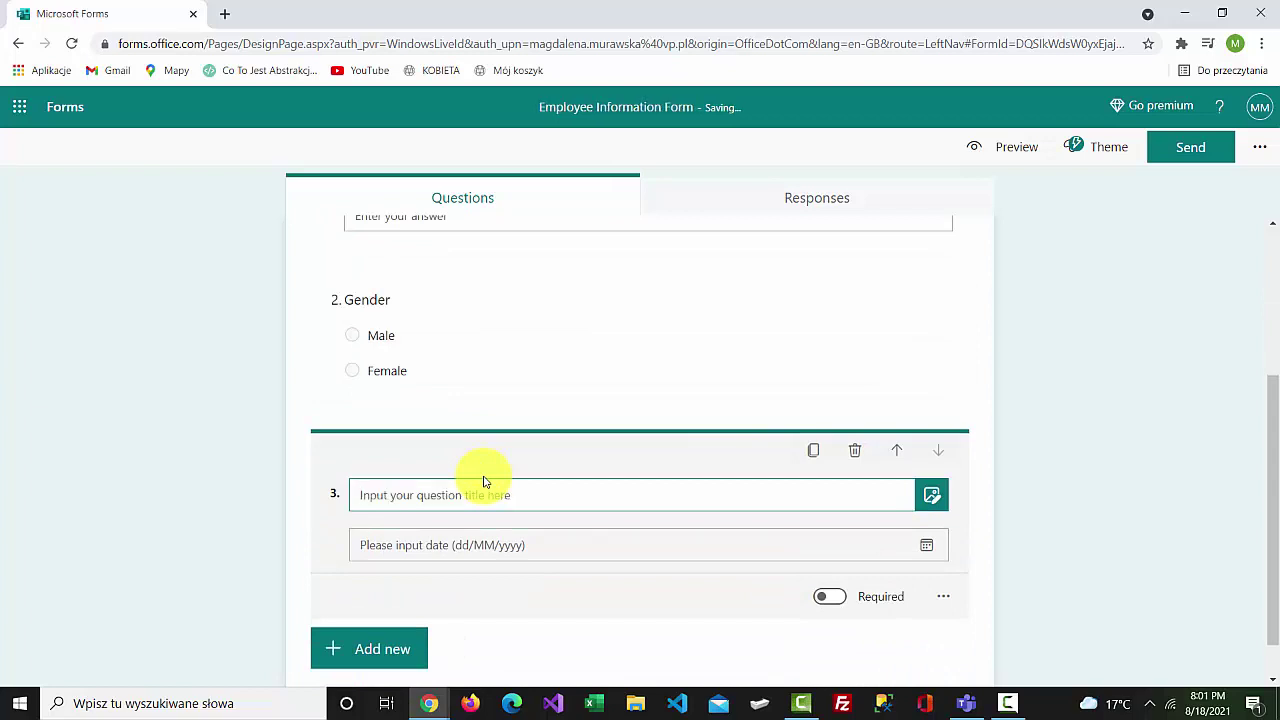
pyautogui.write('DA')
pyautogui.press('BackSpace')
pyautogui.write('OB')
pyautogui.scroll(-1, 846, 520)
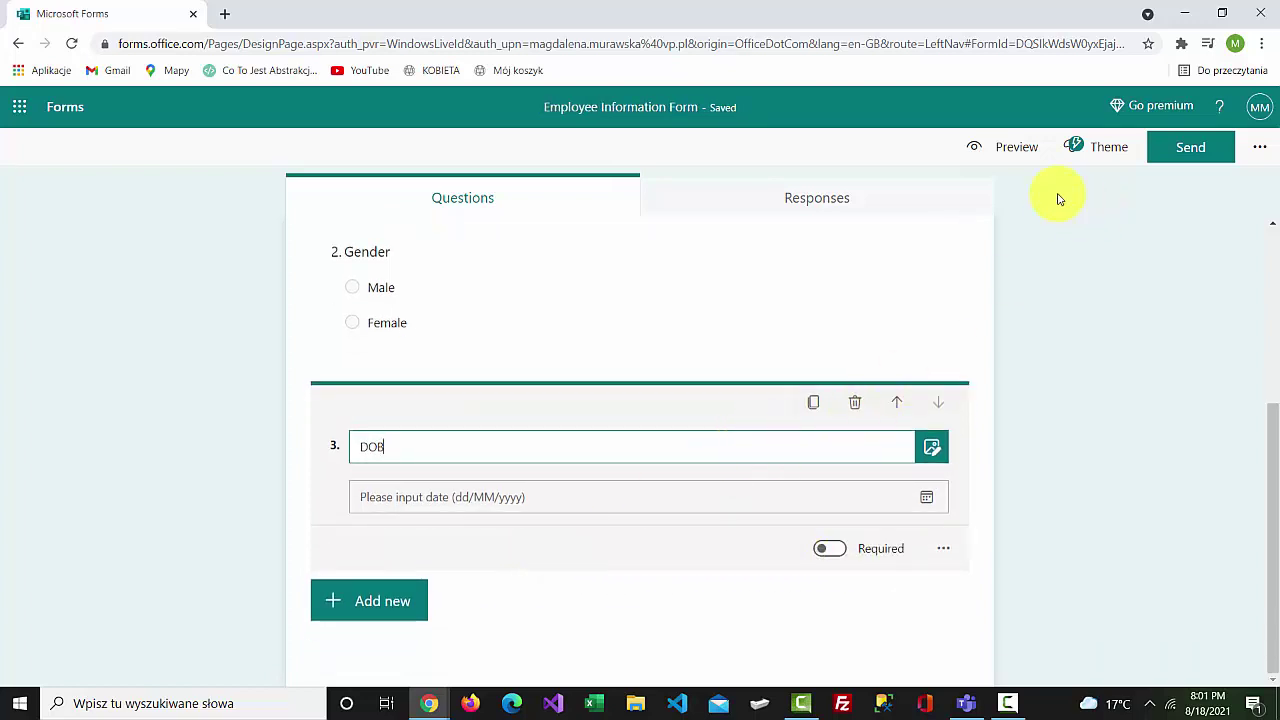
# - Preview the form, enter a respondent name and choose Female for Gender
pyautogui.click(1035, 155)
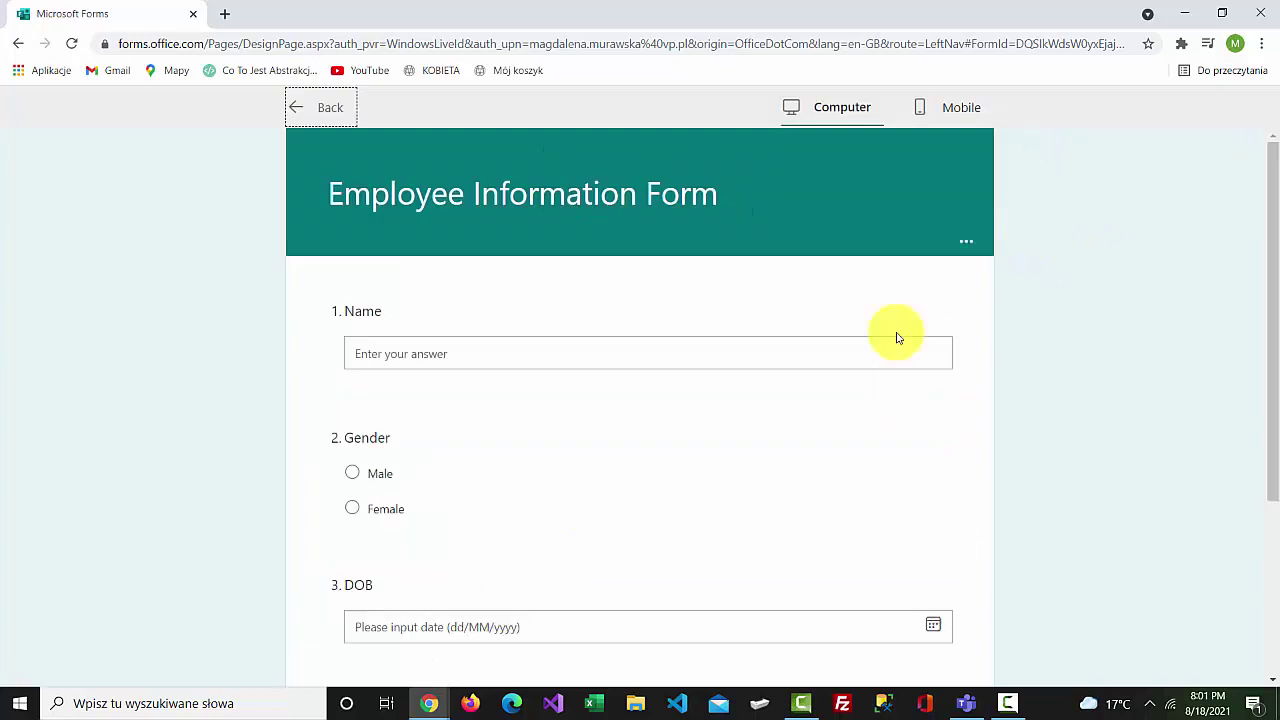
pyautogui.scroll(-2, 834, 348)
pyautogui.scroll(2, 837, 355)
pyautogui.click(837, 355)
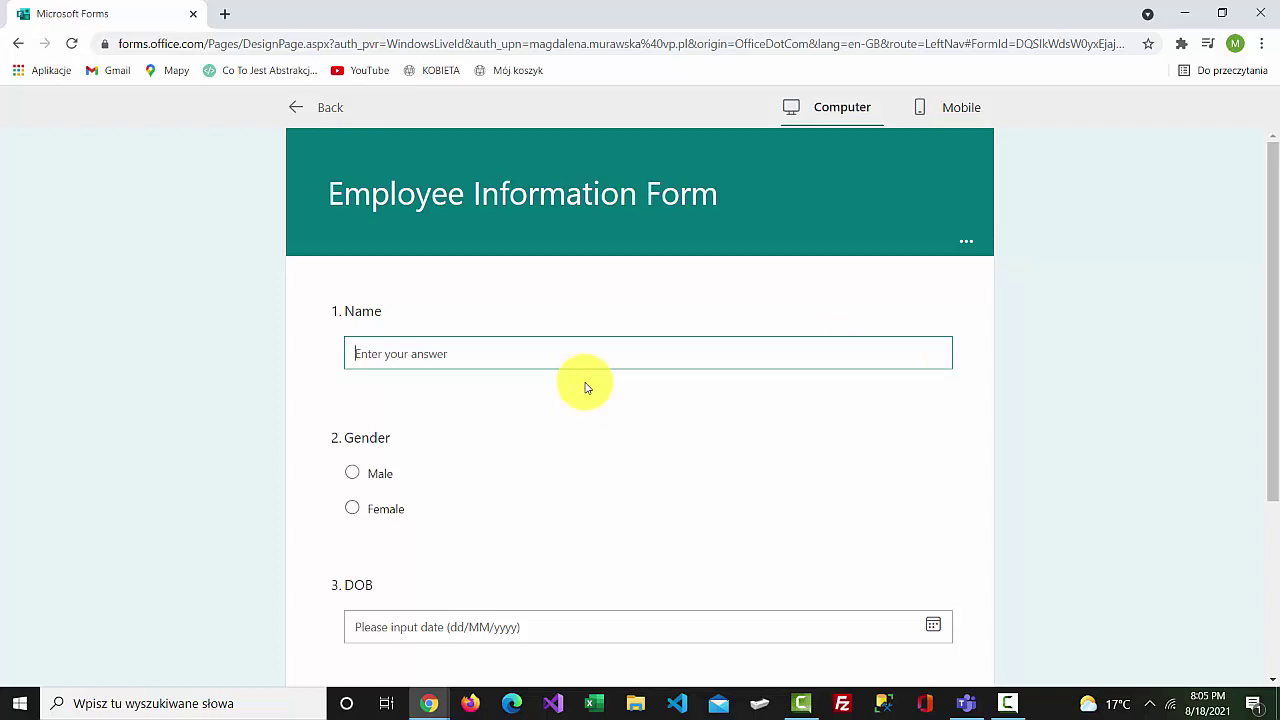
pyautogui.write('Mary White')
pyautogui.click(378, 507)
# - Pick 10/08/2000 as the DOB in the calendar and submit the test response
pyautogui.scroll(-1, 735, 575)
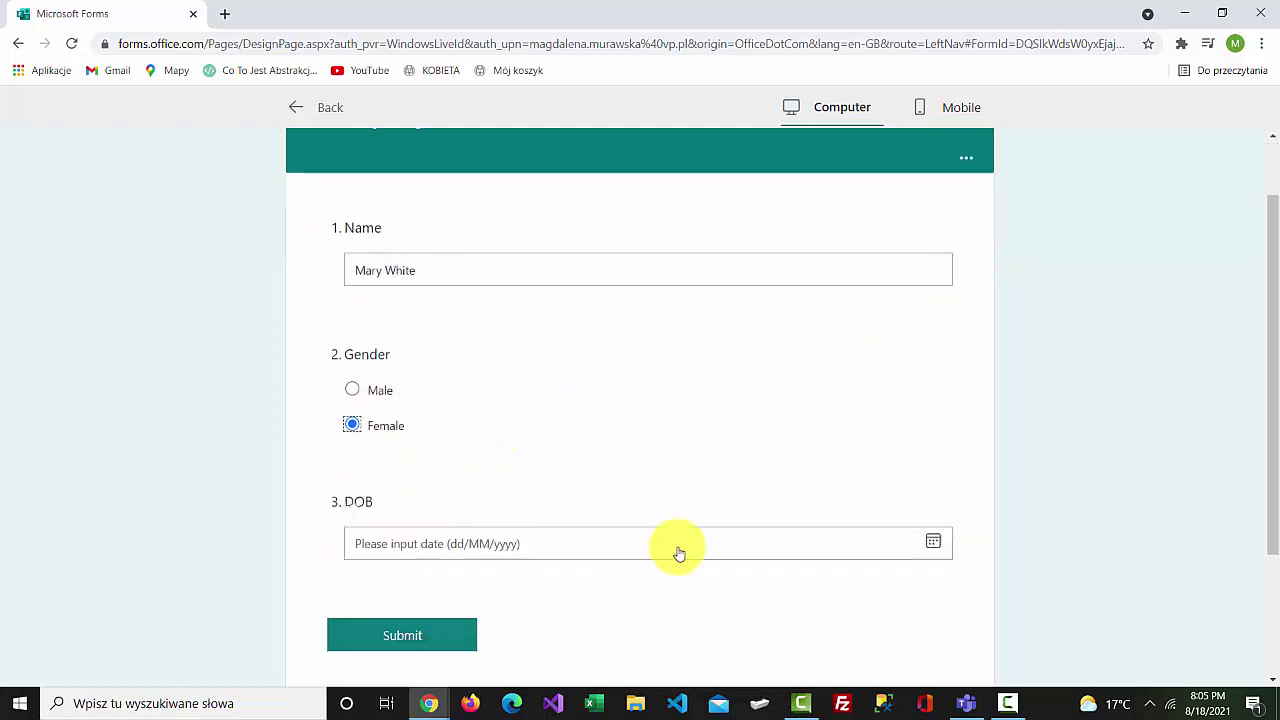
pyautogui.click(928, 538)
pyautogui.scroll(-1, 933, 535)
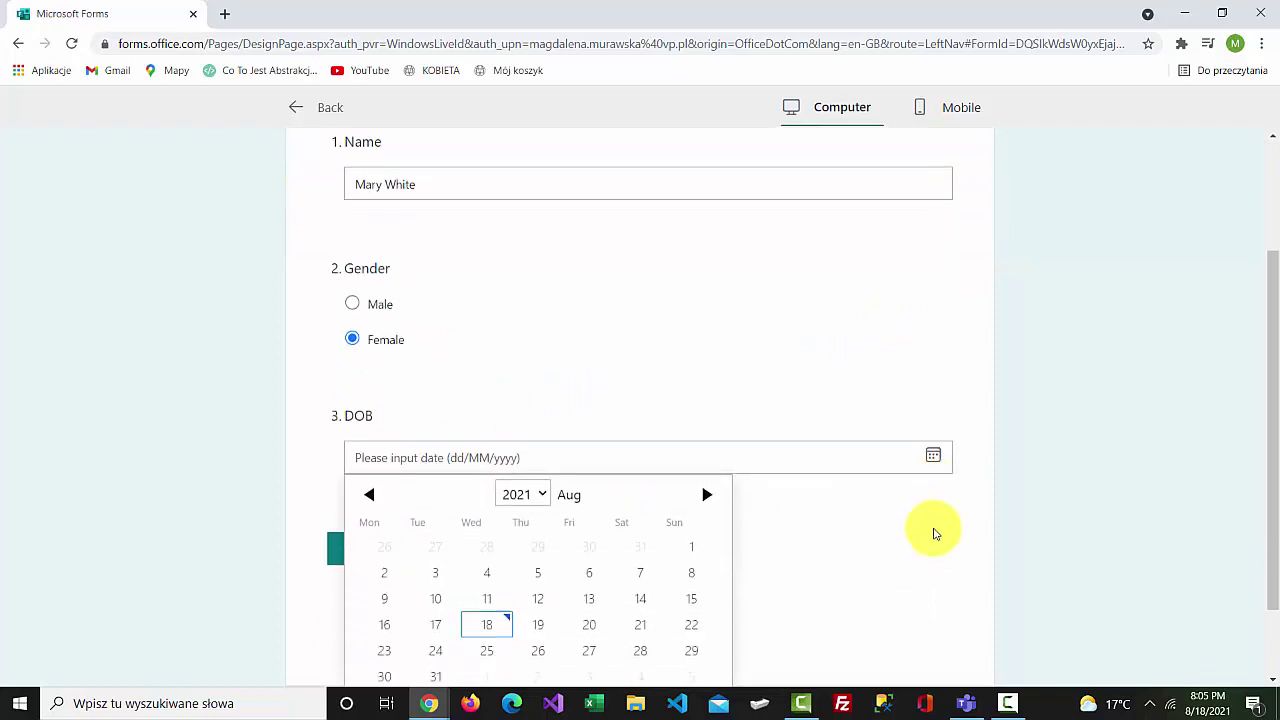
pyautogui.scroll(-1, 933, 535)
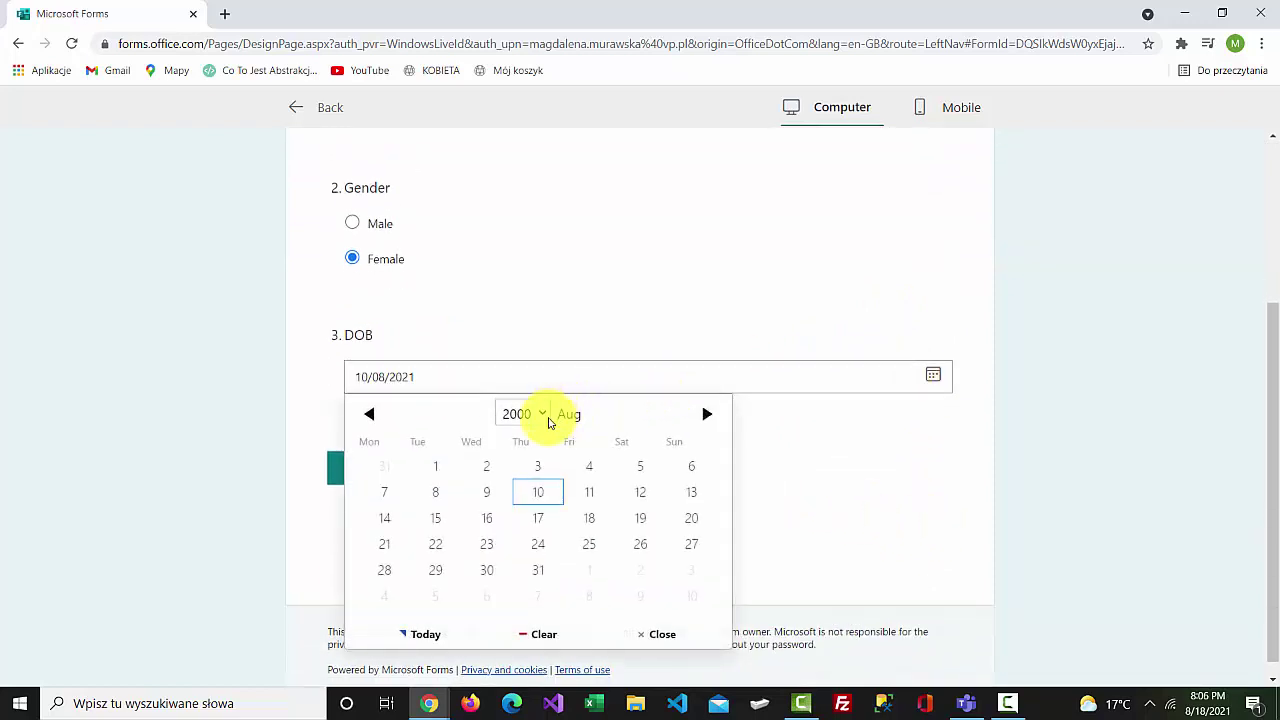
pyautogui.click(540, 492)
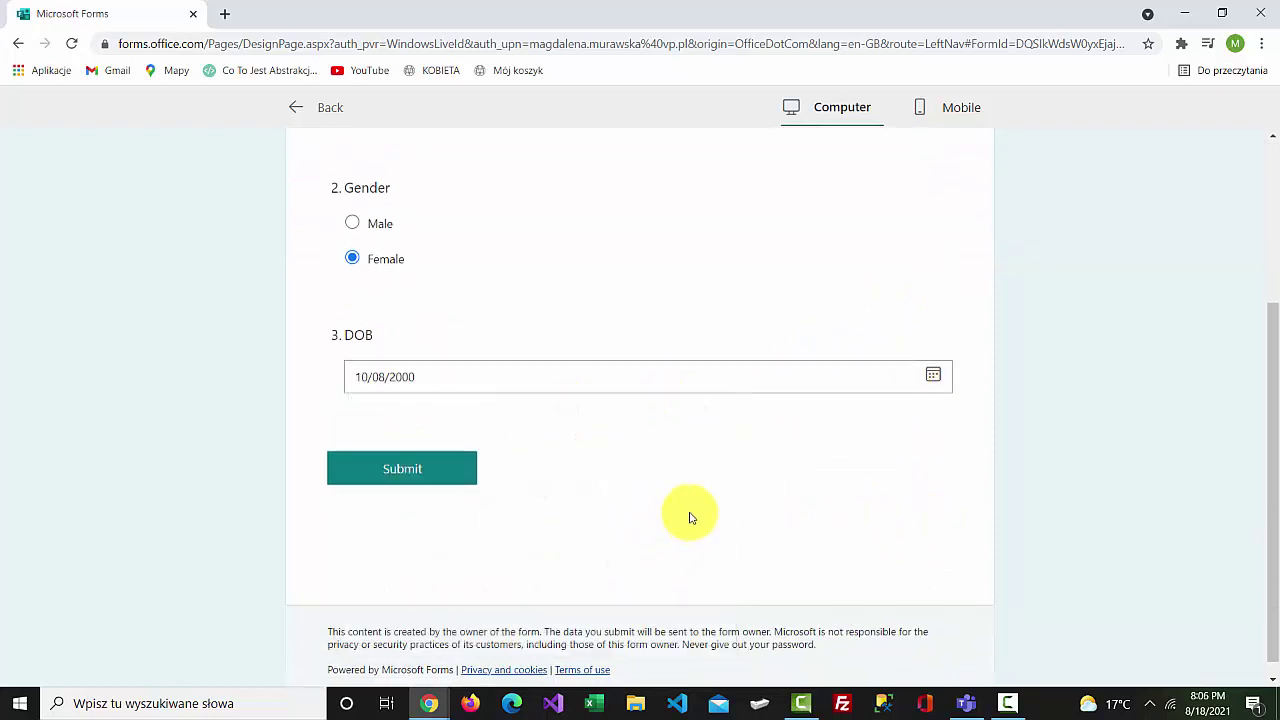
pyautogui.click(450, 470)
pyautogui.scroll(-1, 580, 414)
pyautogui.scroll(1, 583, 416)
# - Go to Responses, export them with Open in Excel, and open the downloaded workbook
pyautogui.click(332, 109)
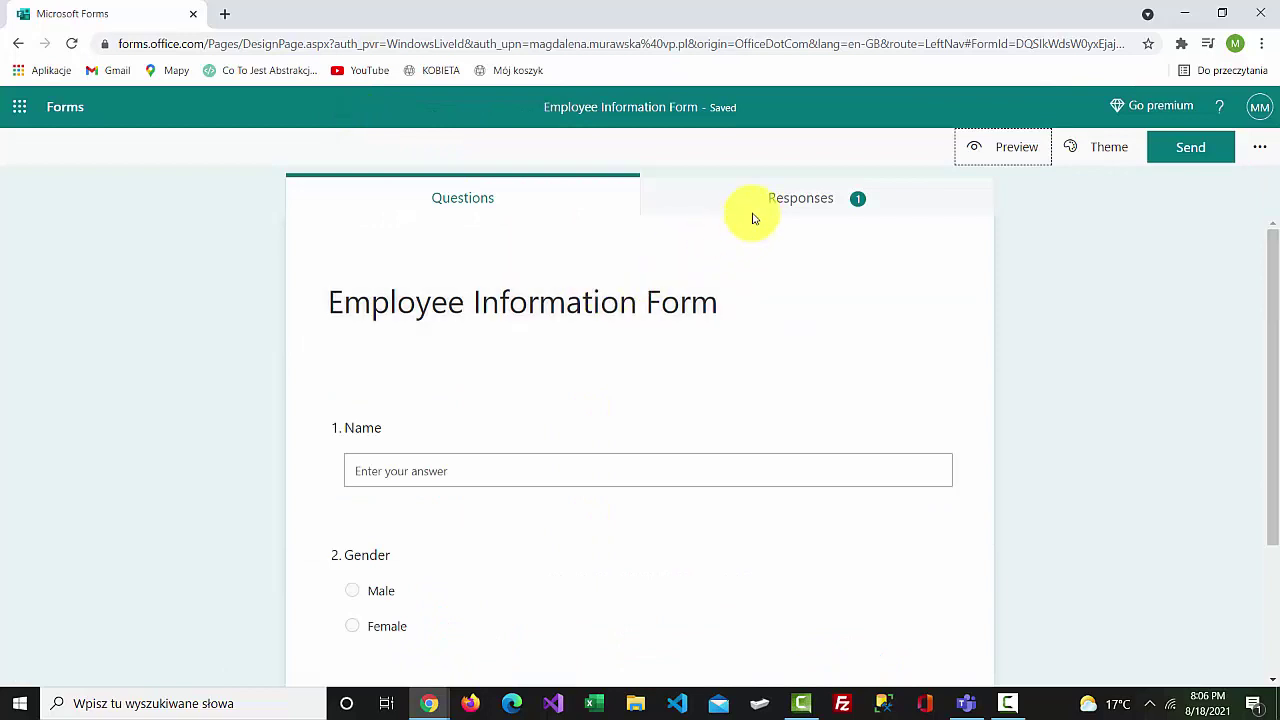
pyautogui.click(777, 200)
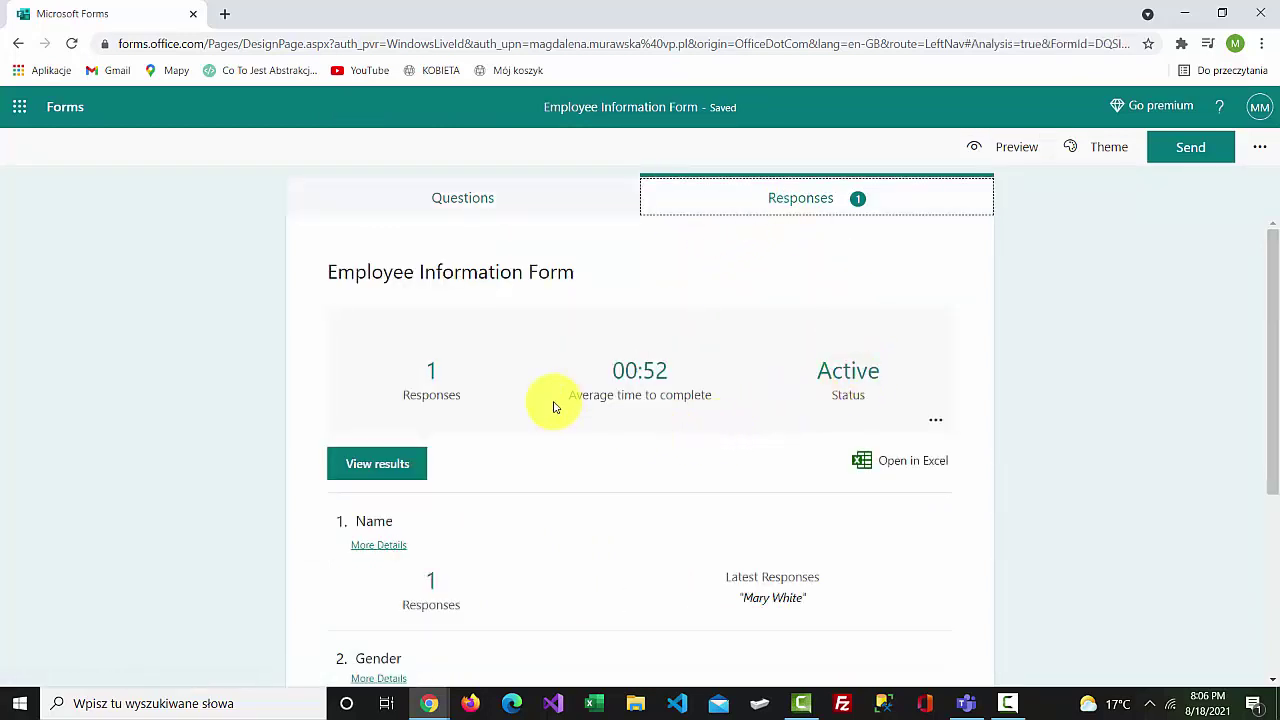
pyautogui.click(901, 465)
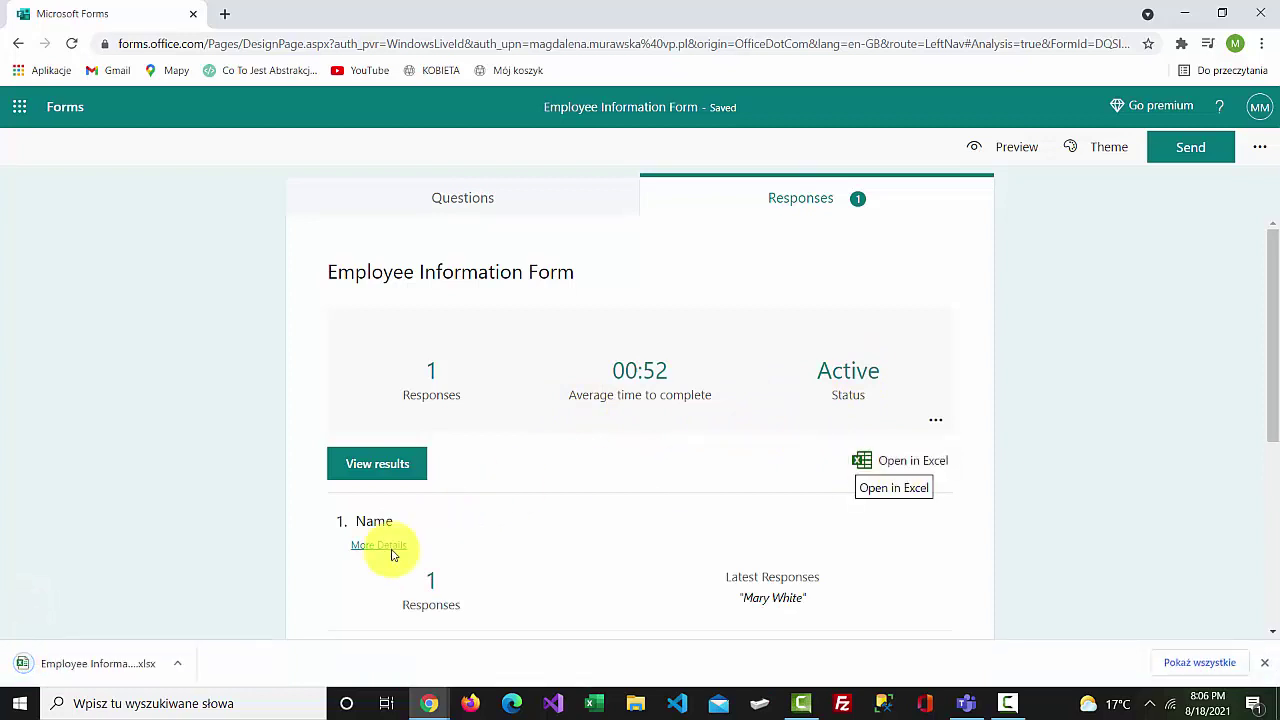
pyautogui.click(178, 664)
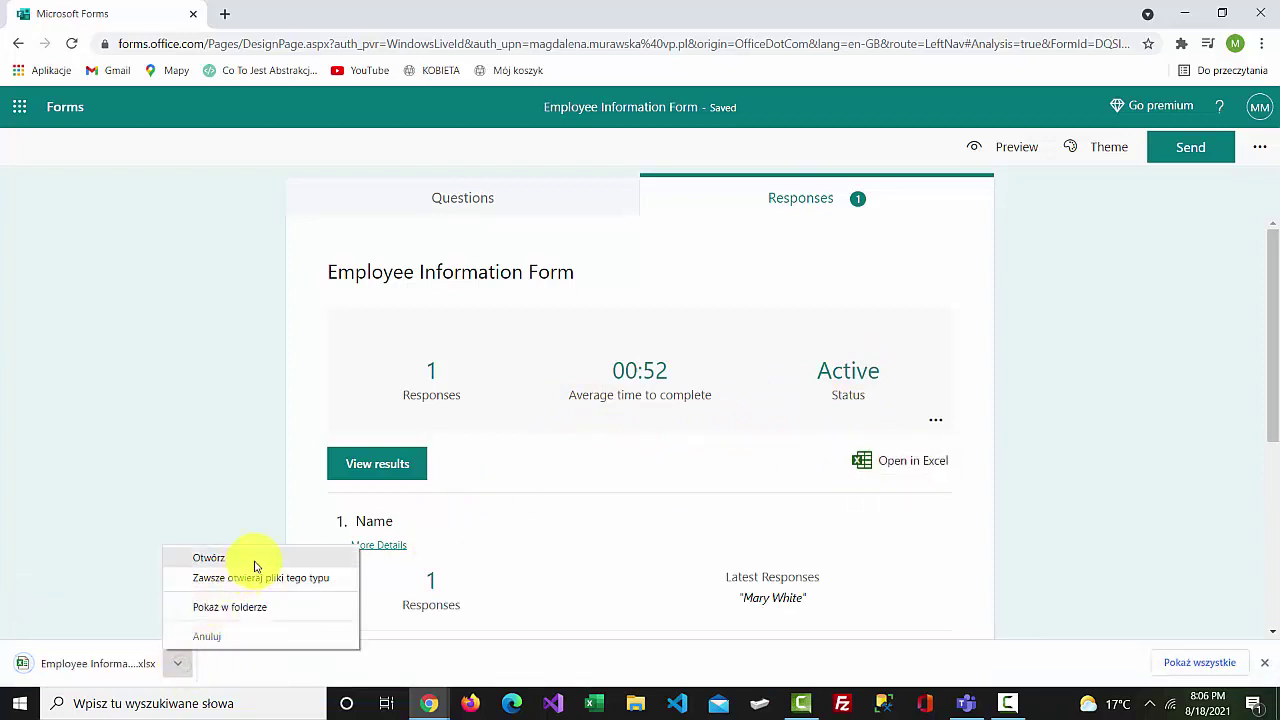
pyautogui.click(255, 566)
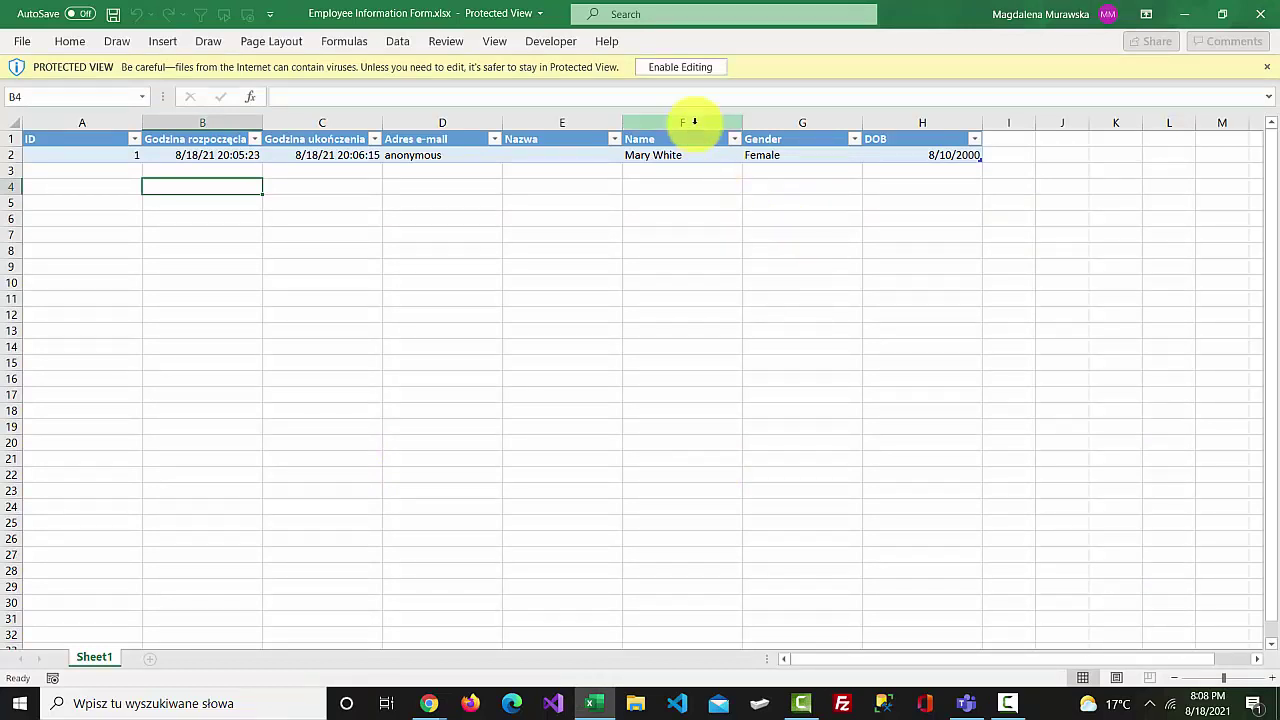
# - Review the exported response row by selecting columns F:G and A:E, then cell F8
pyautogui.moveTo(694, 120); pyautogui.dragTo(894, 149)
pyautogui.moveTo(100, 123); pyautogui.dragTo(512, 155)
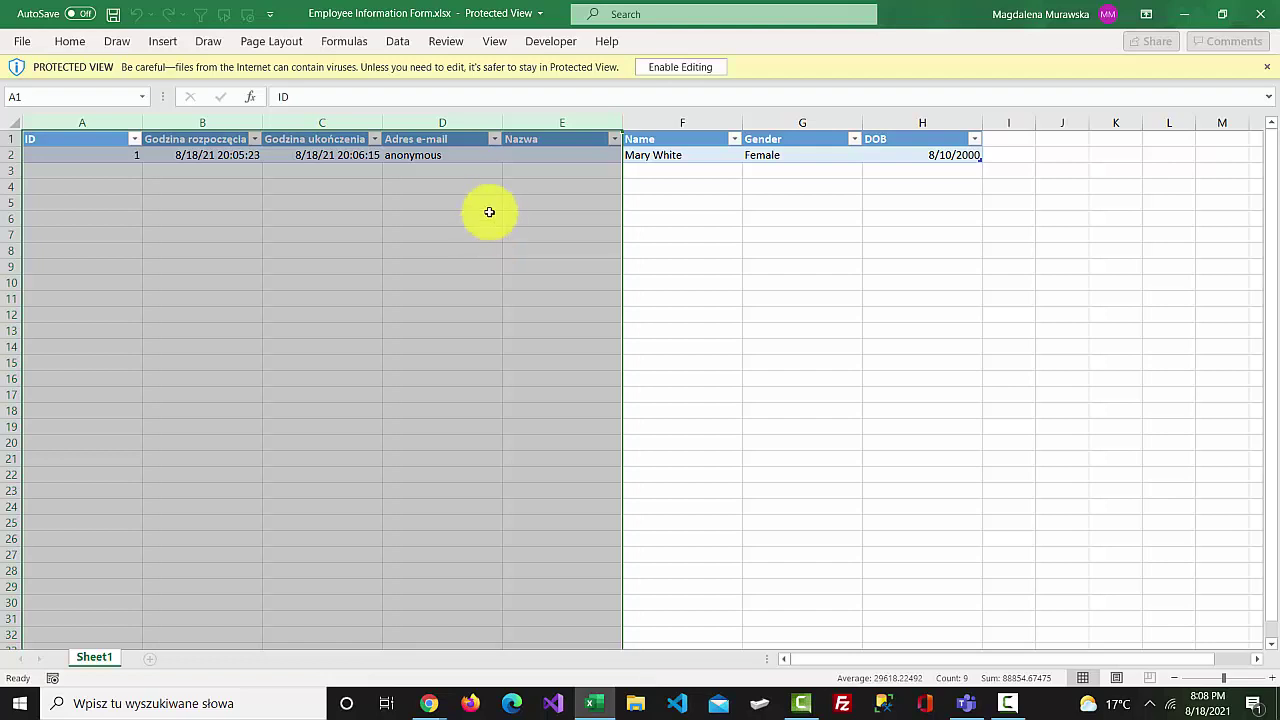
pyautogui.click(689, 250)
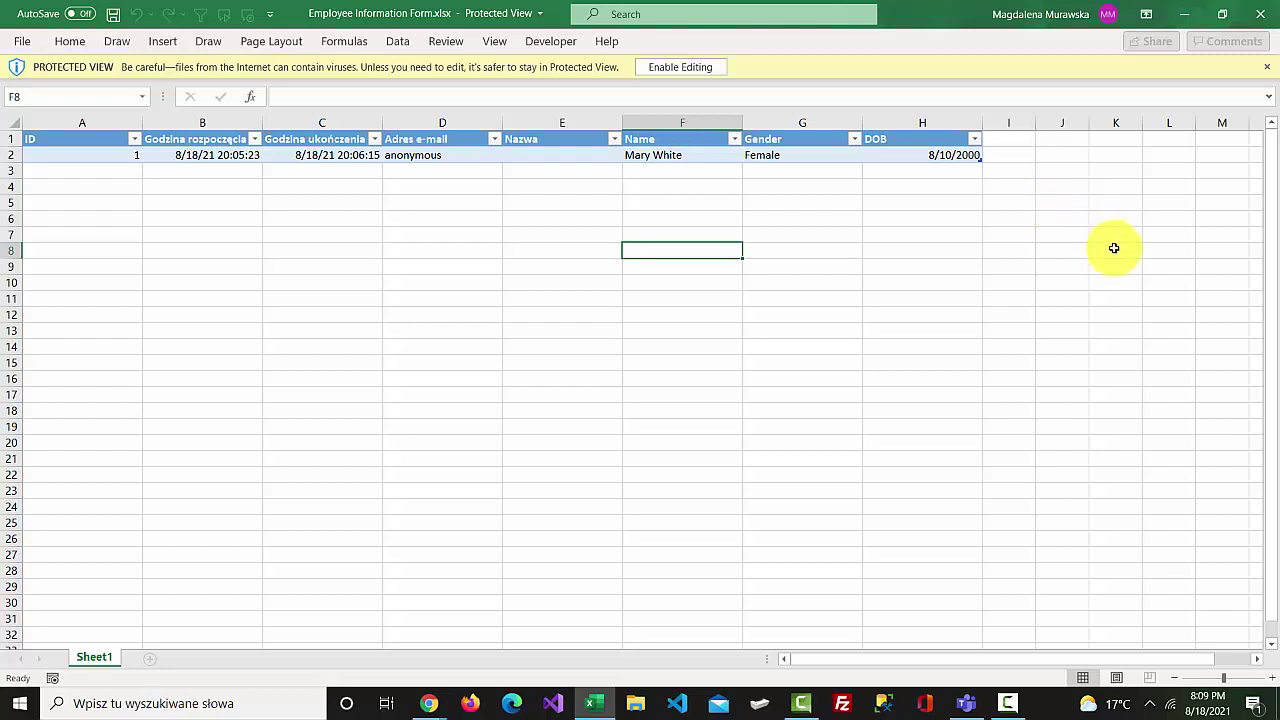
# - Return to the form editor, preview it again, and enter a name for a second response
pyautogui.moveTo(434, 697)
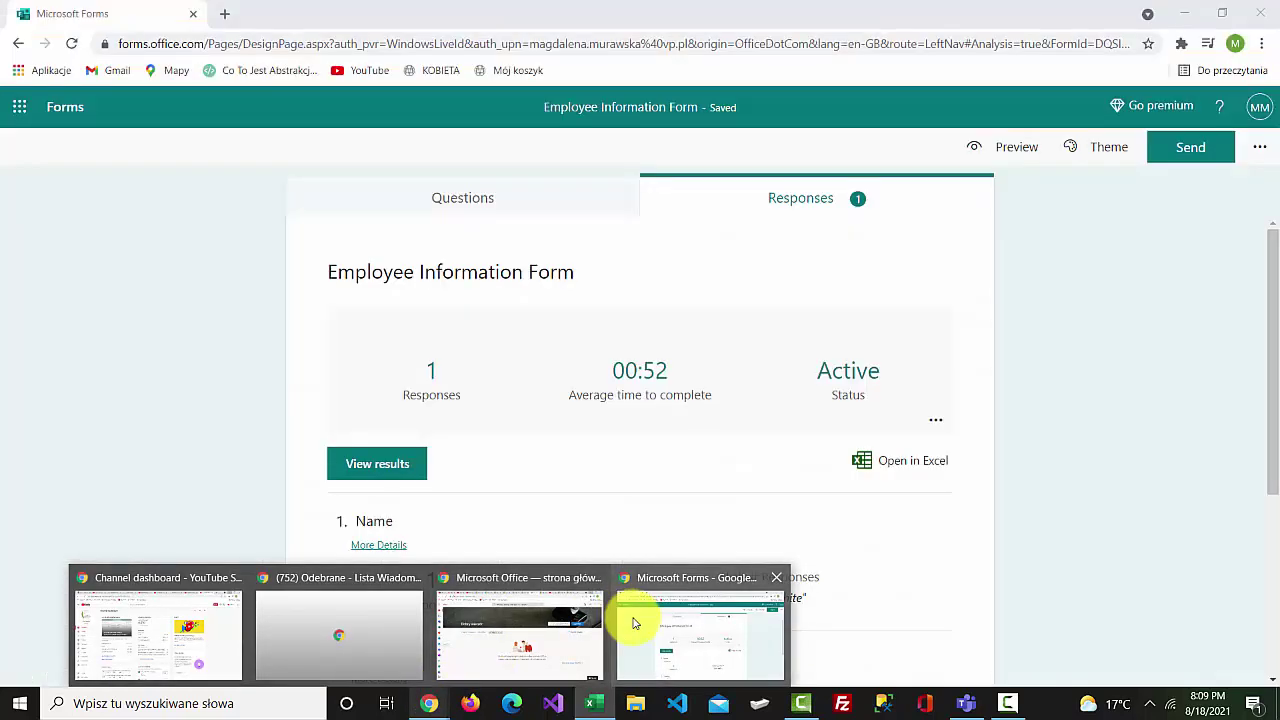
pyautogui.click(633, 623)
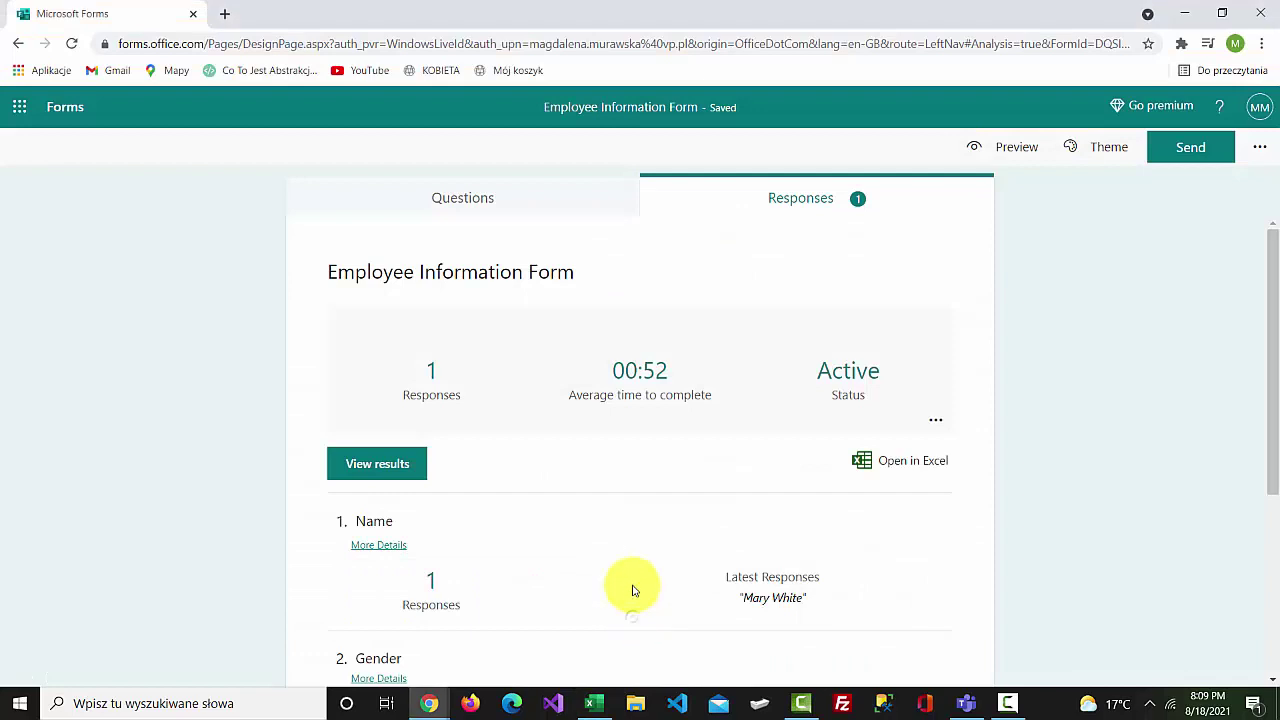
pyautogui.click(518, 206)
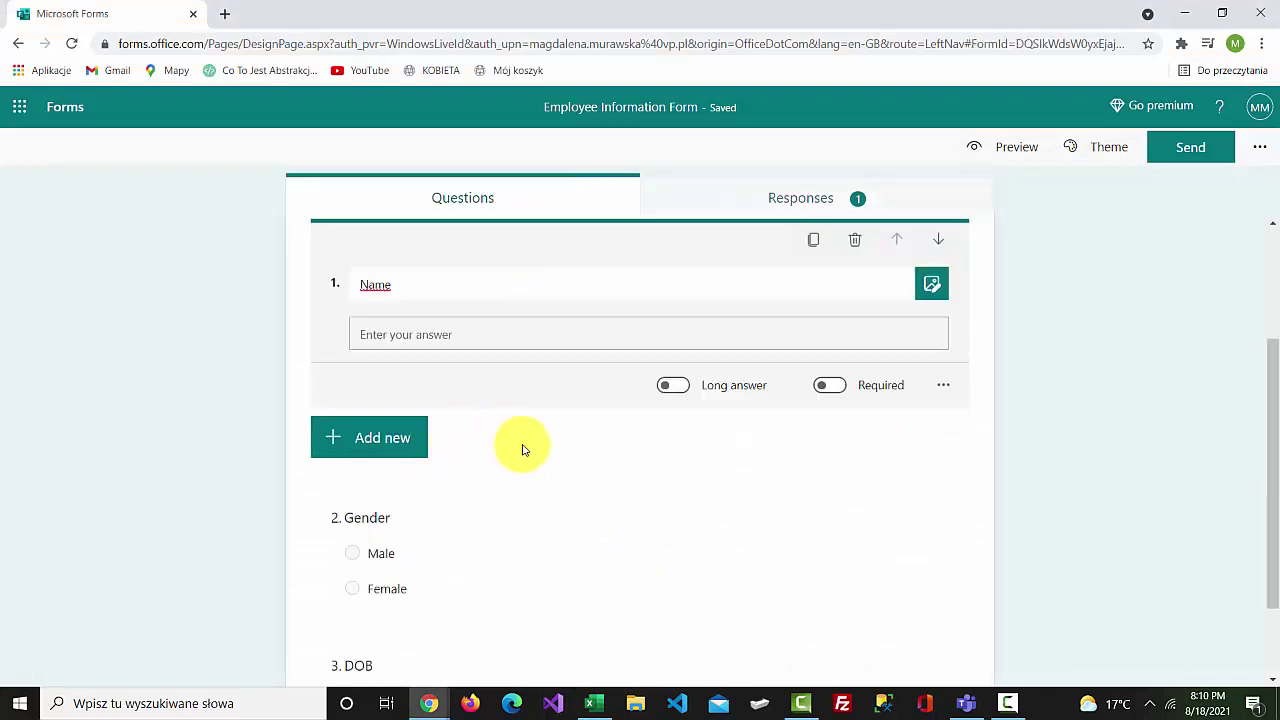
pyautogui.click(991, 151)
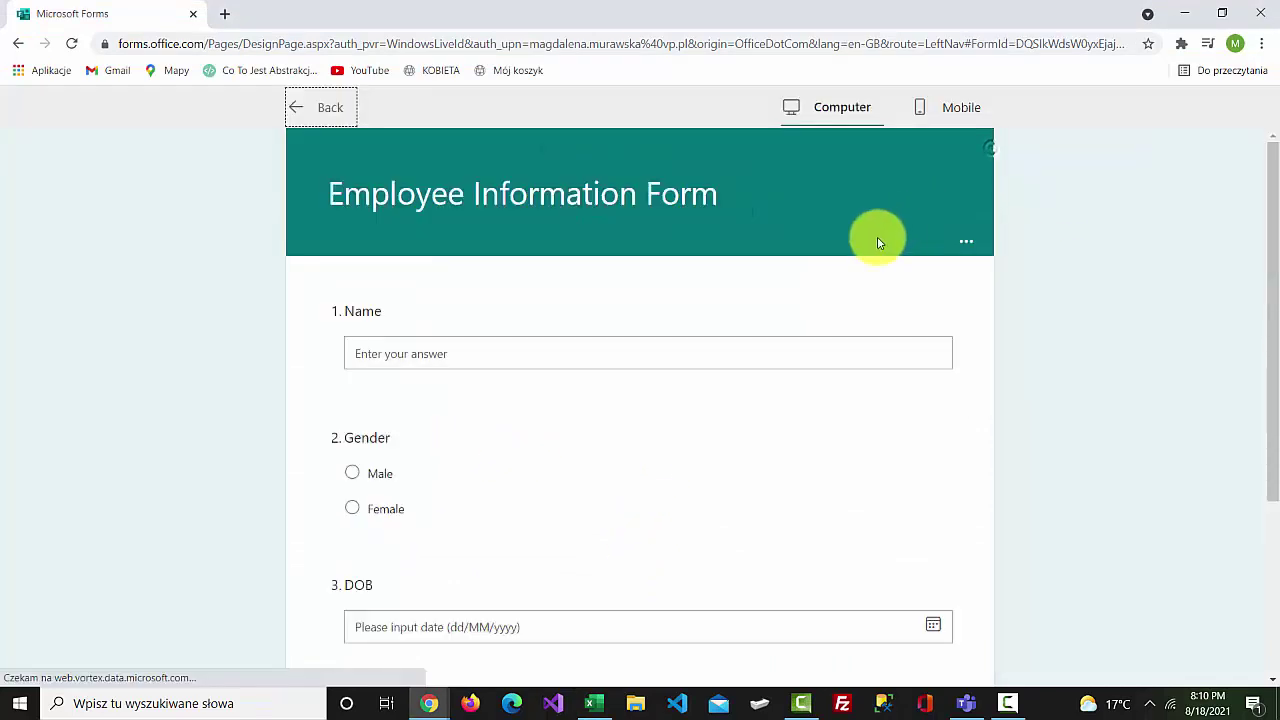
pyautogui.click(466, 351)
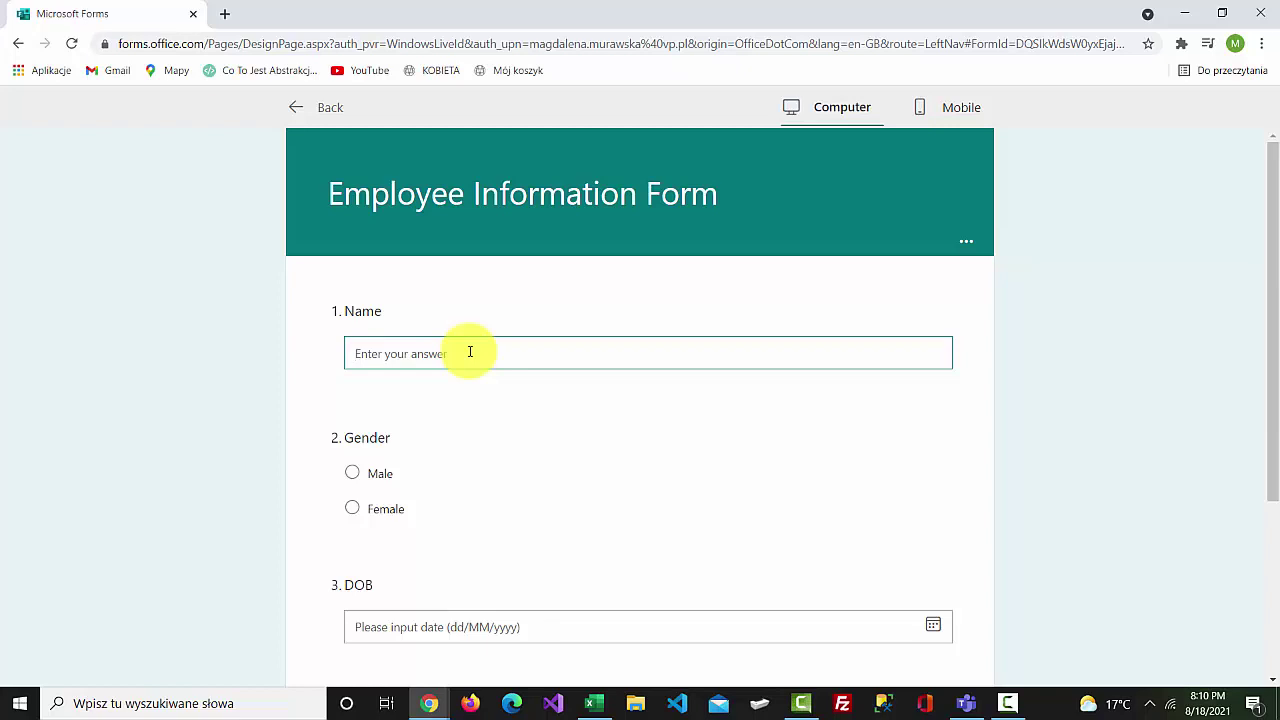
pyautogui.write('Tom Smith')
# - Answer Male, set DOB to 18 August 1967, and submit the second response
pyautogui.click(352, 472)
pyautogui.scroll(-2, 478, 502)
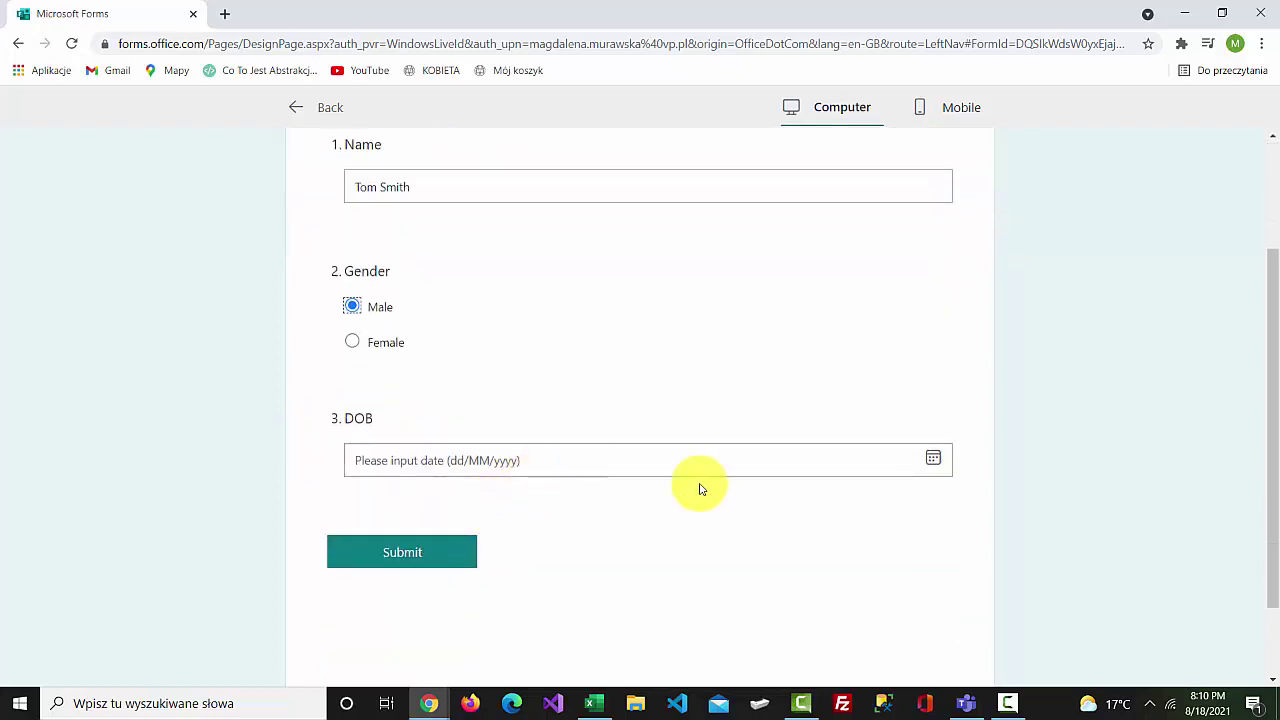
pyautogui.click(934, 461)
pyautogui.click(548, 495)
pyautogui.scroll(-5, 549, 455)
pyautogui.scroll(2, 557, 380)
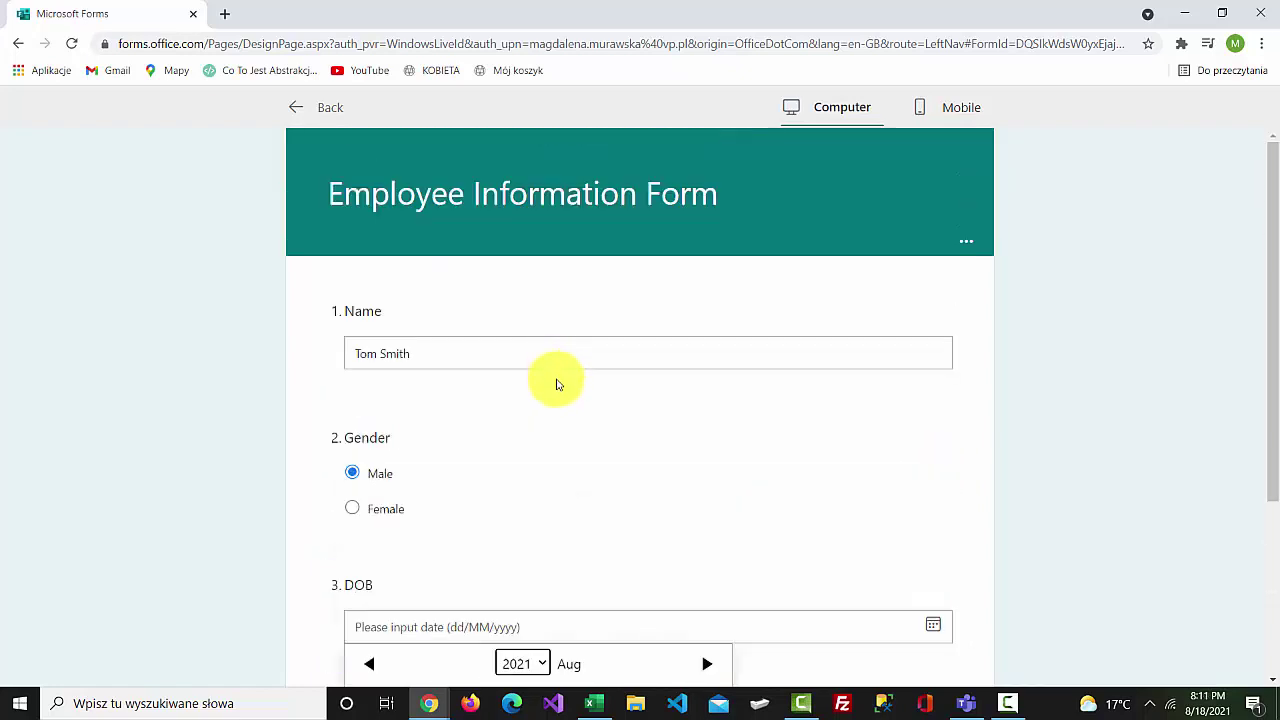
pyautogui.scroll(-3, 566, 471)
pyautogui.click(546, 426)
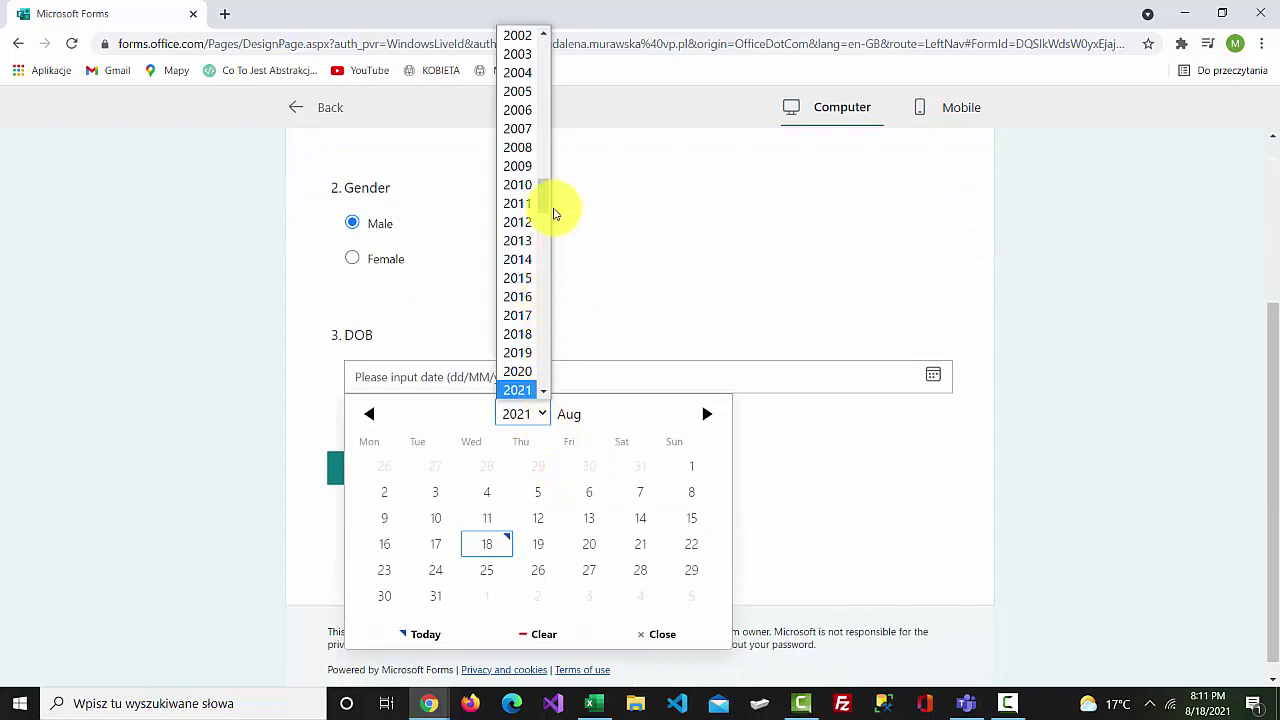
pyautogui.moveTo(557, 206); pyautogui.dragTo(556, 133)
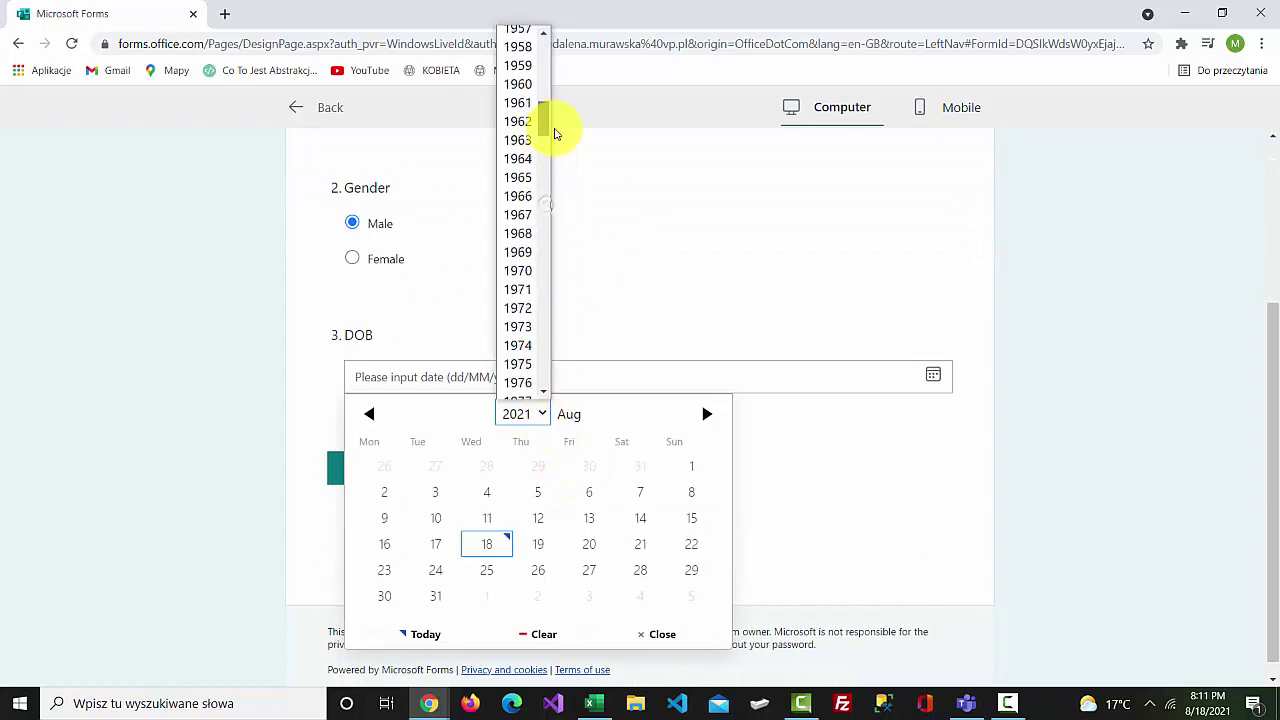
pyautogui.click(518, 215)
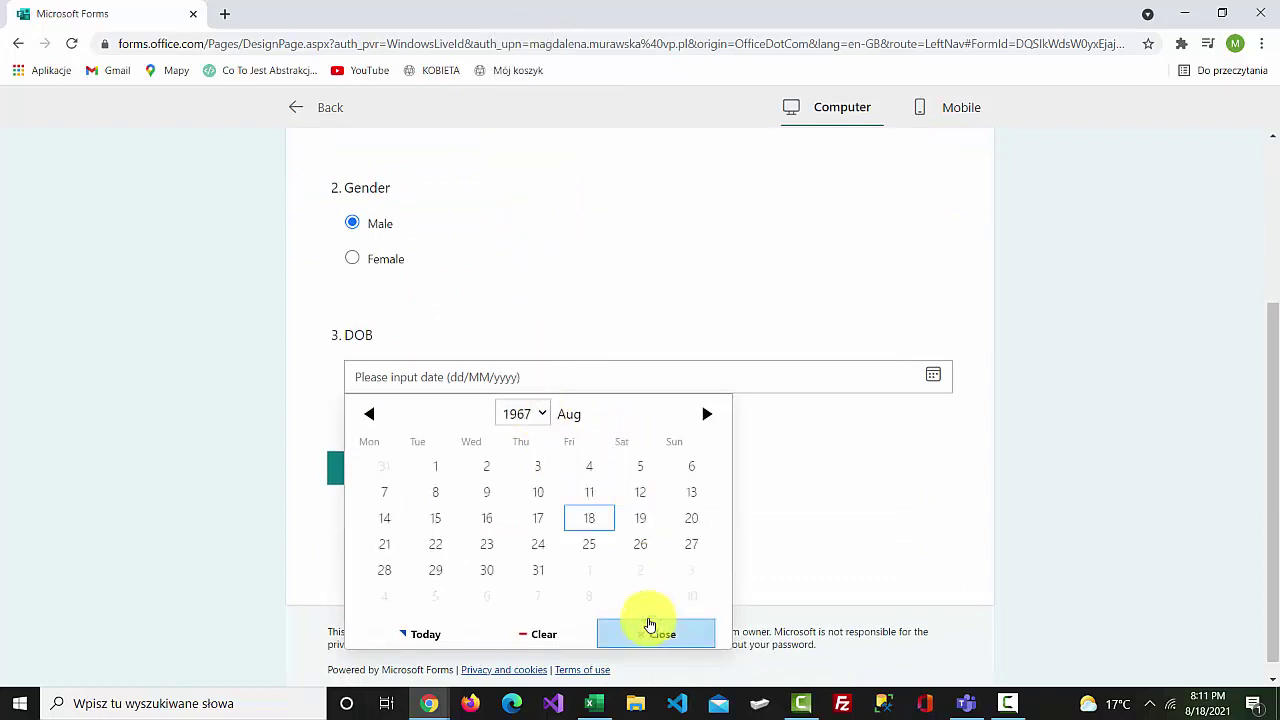
pyautogui.click(589, 521)
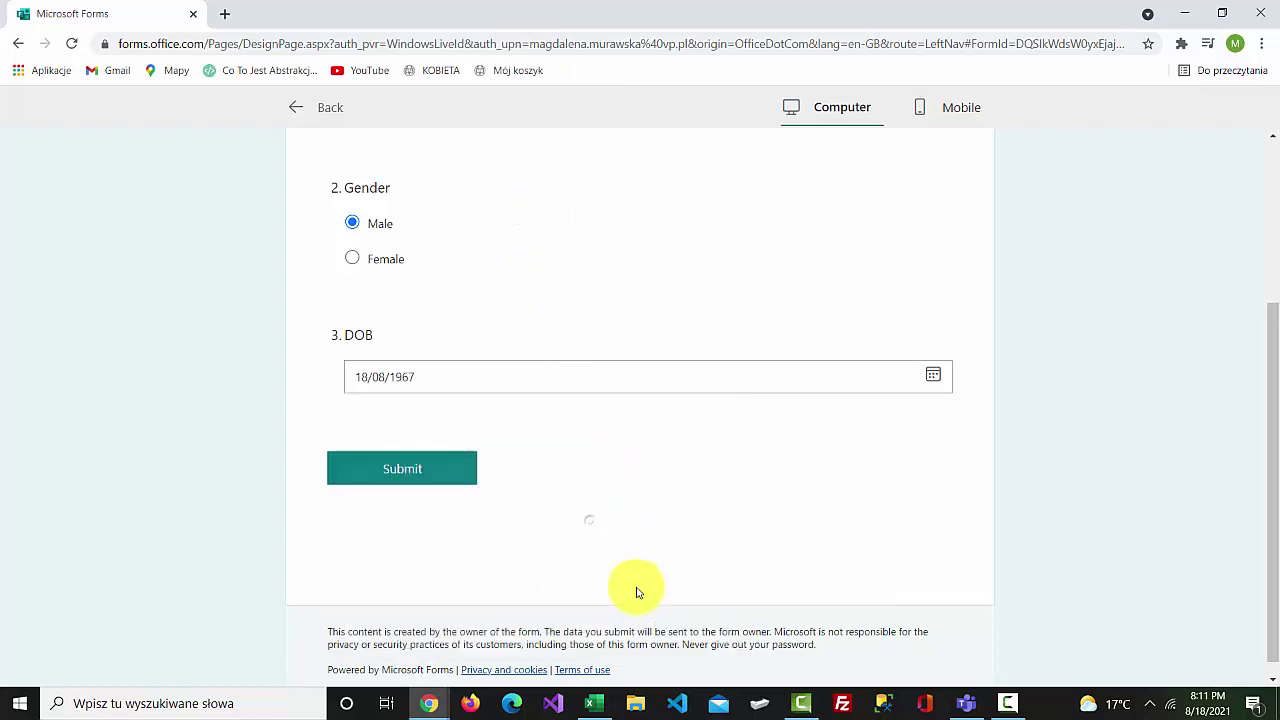
pyautogui.click(453, 470)
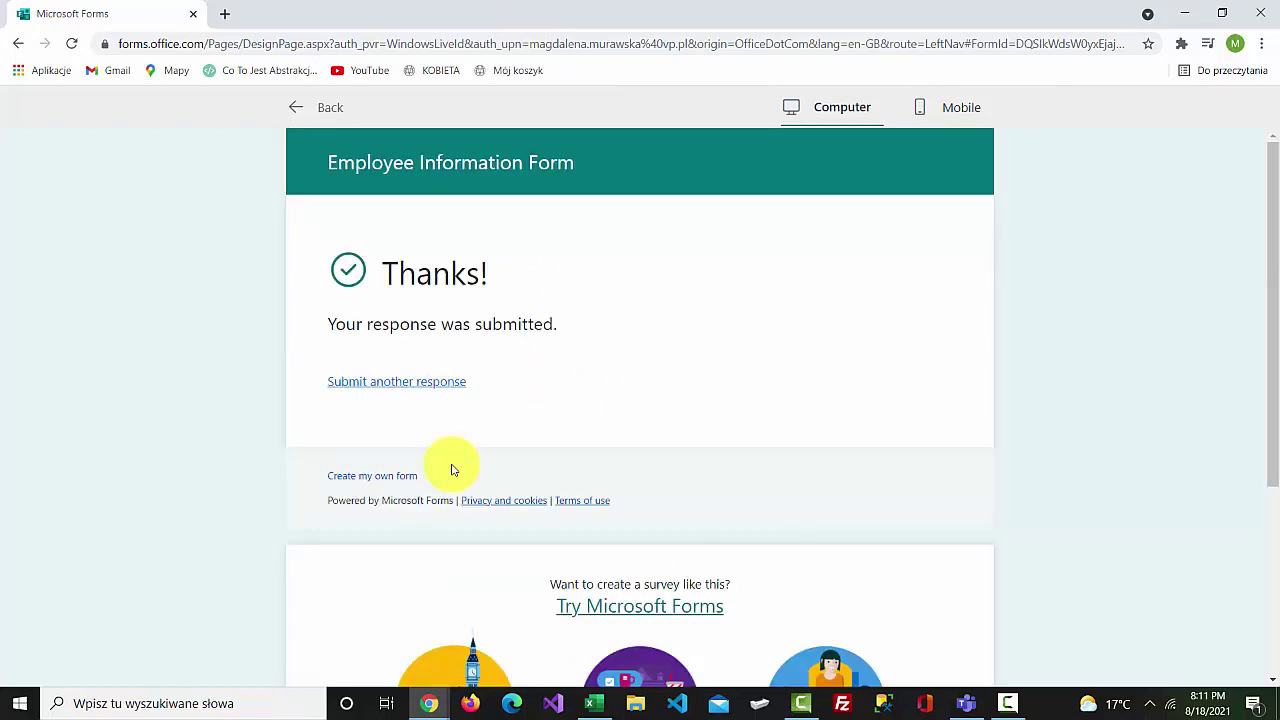
# - Export the 2 responses to 'Employee Information Form(1-2).xlsx' and open the workbook in Excel
pyautogui.click(324, 108)
pyautogui.click(837, 205)
pyautogui.click(881, 468)
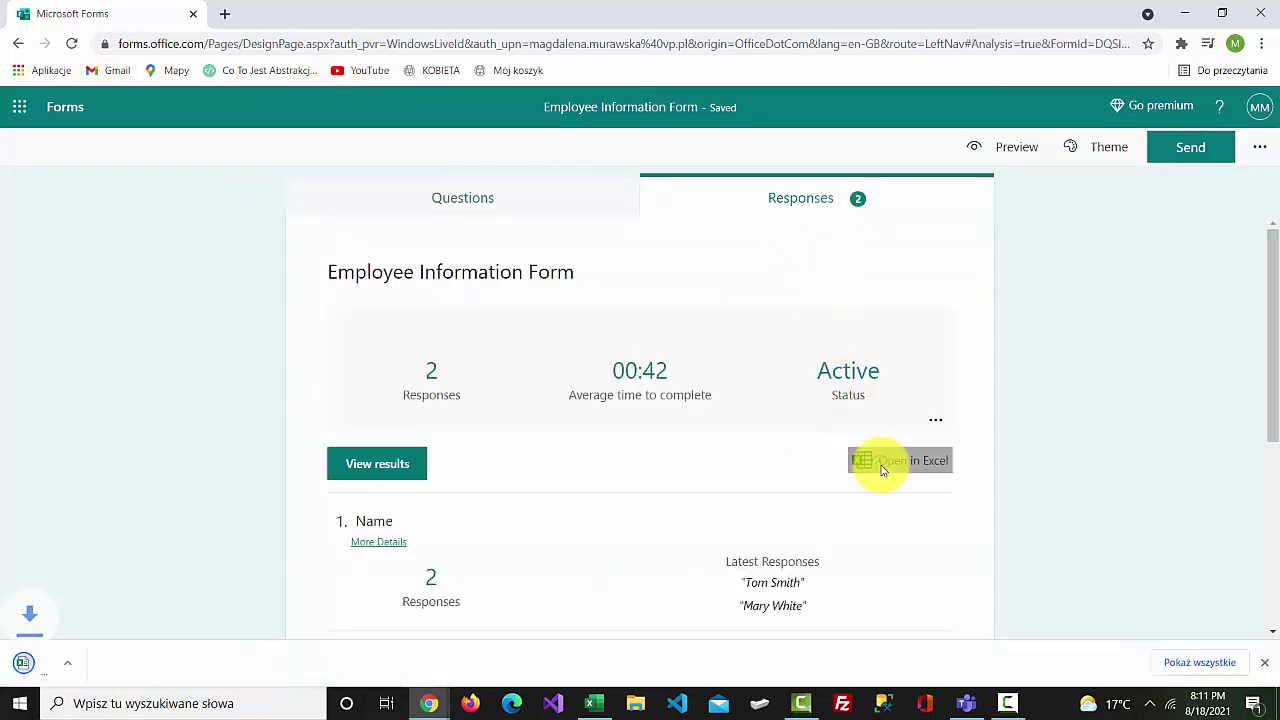
pyautogui.click(179, 664)
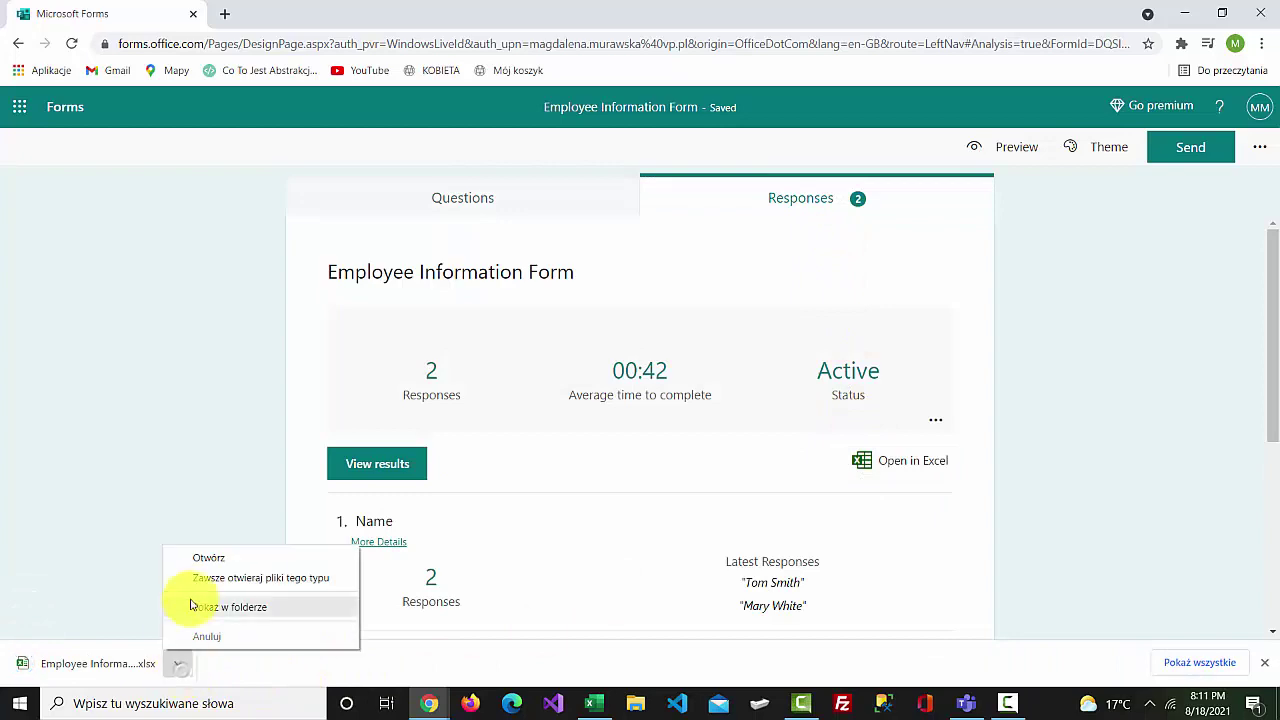
pyautogui.click(212, 558)
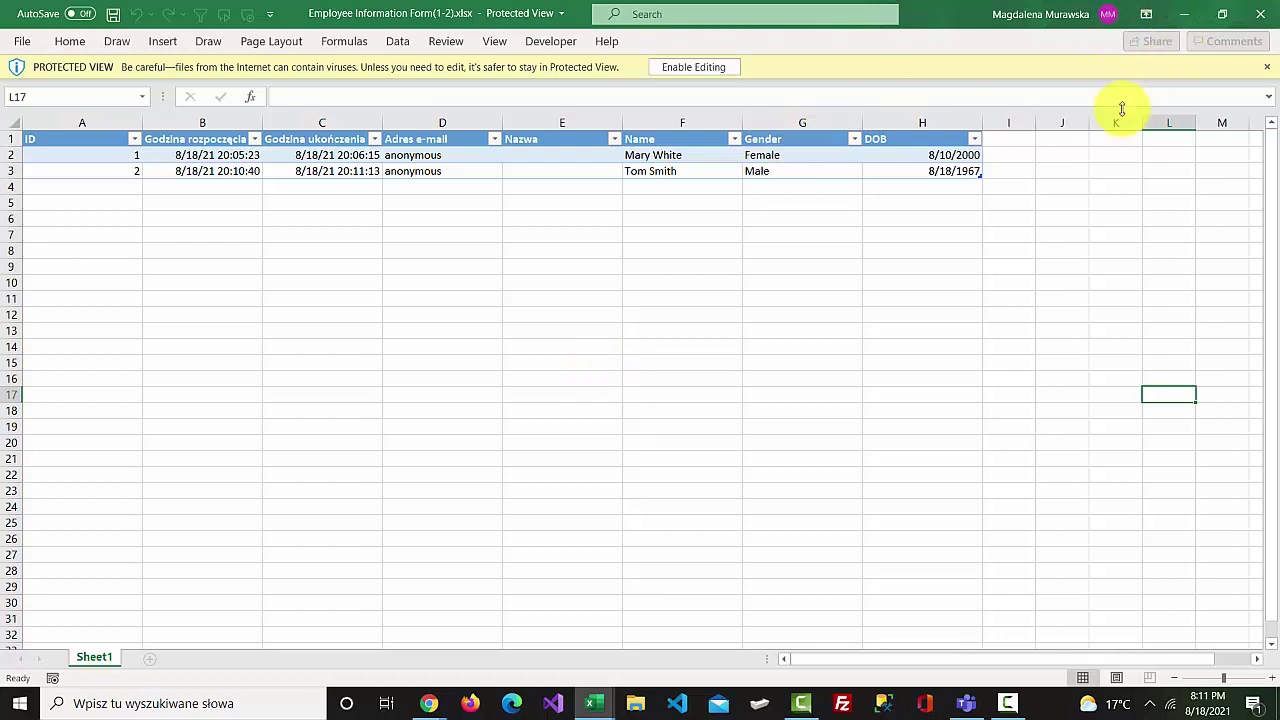
# - Minimize Excel and apply the second office-meeting photo theme from Theme ideas to the form
pyautogui.click(1183, 14)
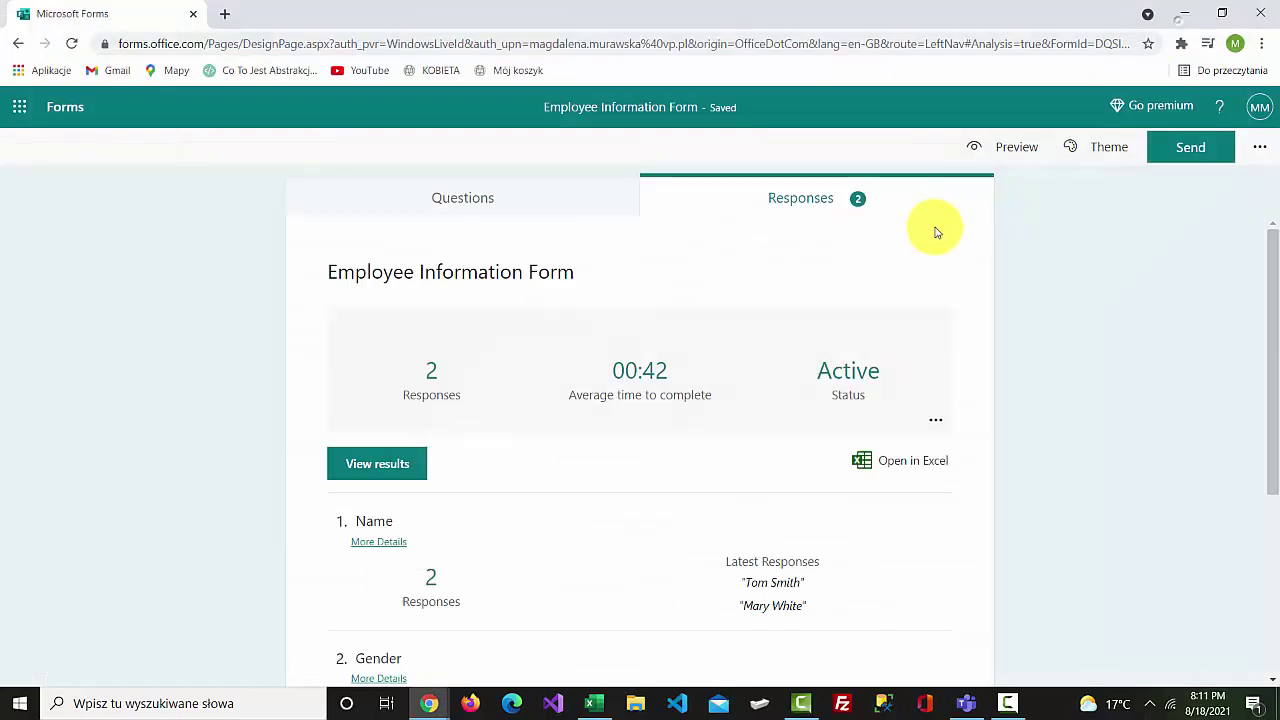
pyautogui.click(1108, 152)
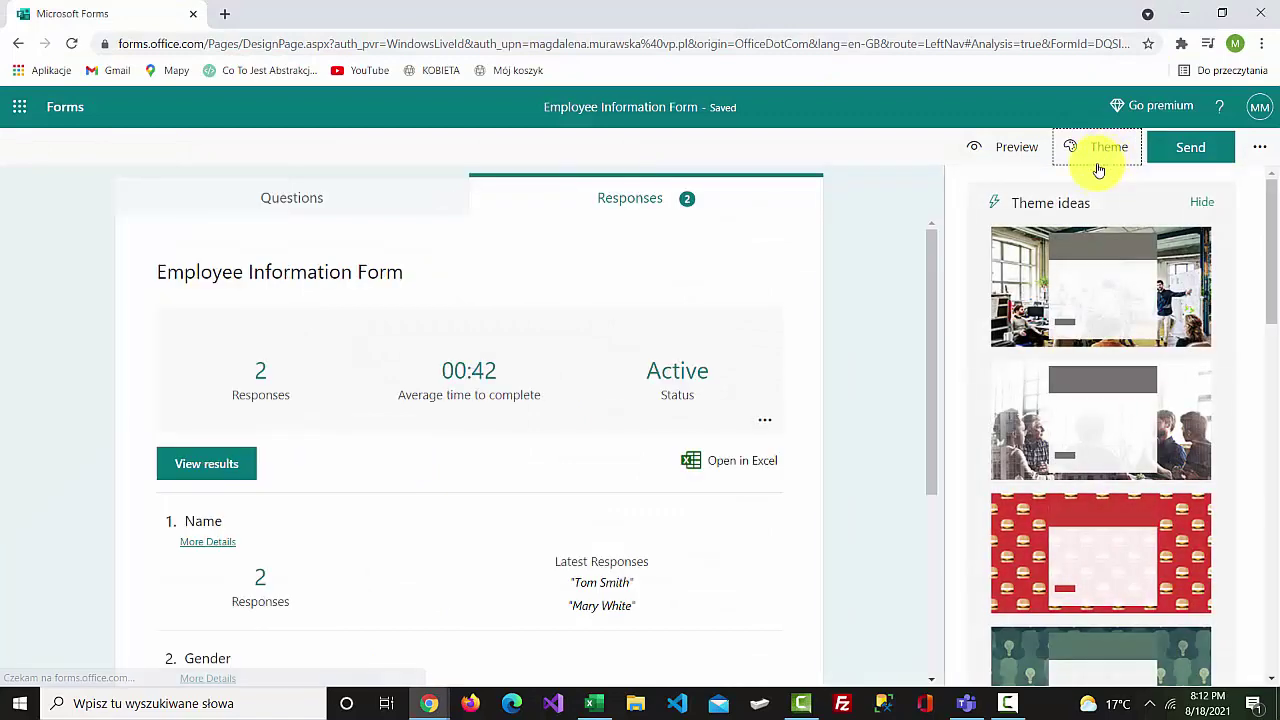
pyautogui.scroll(-10, 1107, 318)
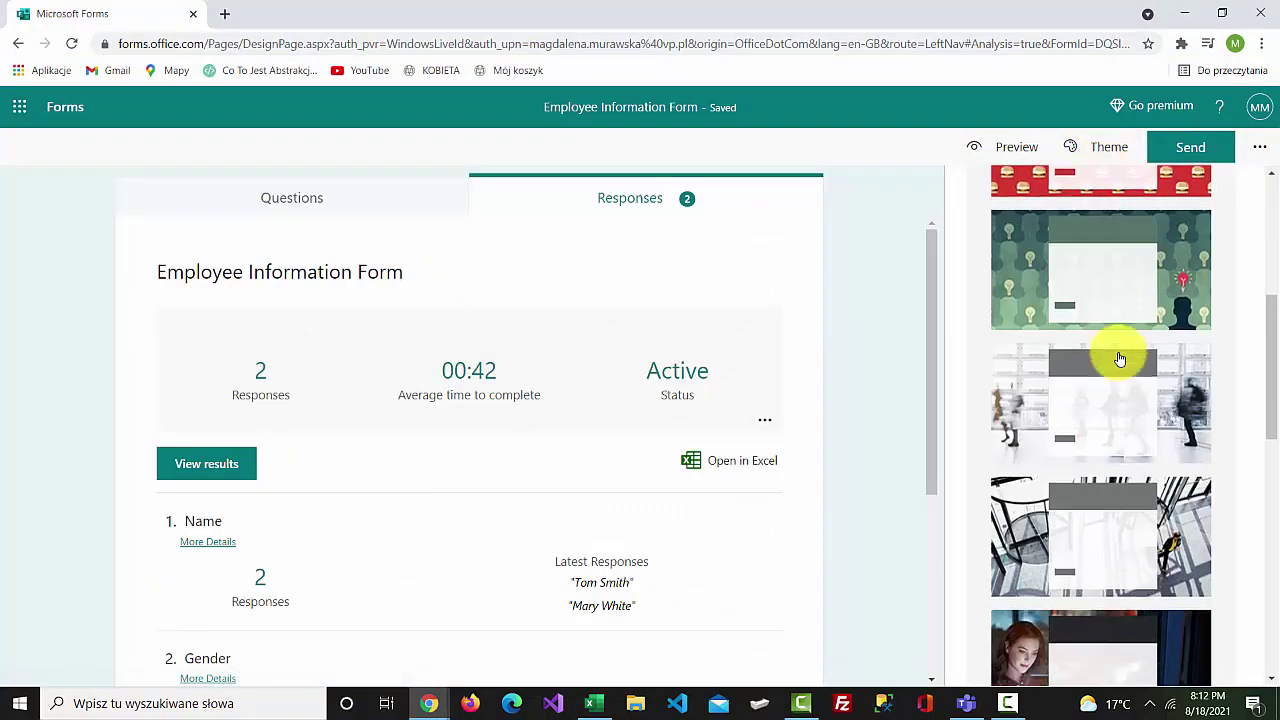
pyautogui.scroll(5, 1126, 368)
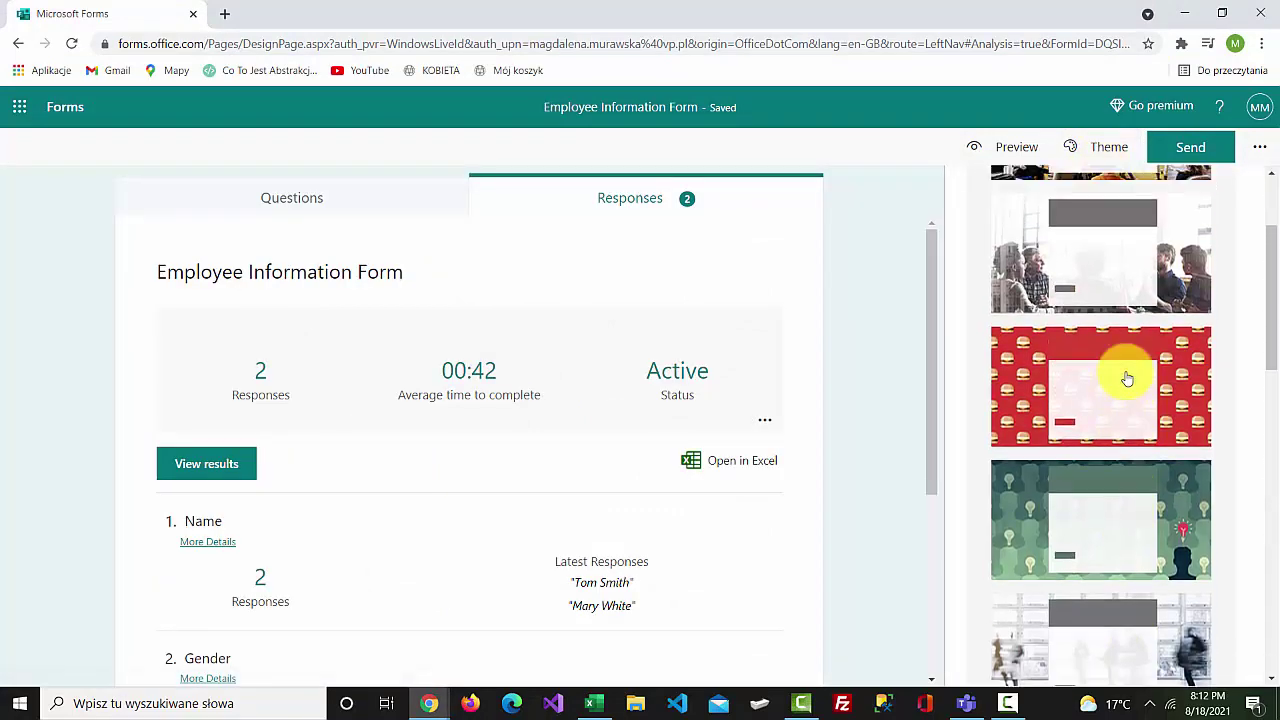
pyautogui.scroll(3, 1153, 521)
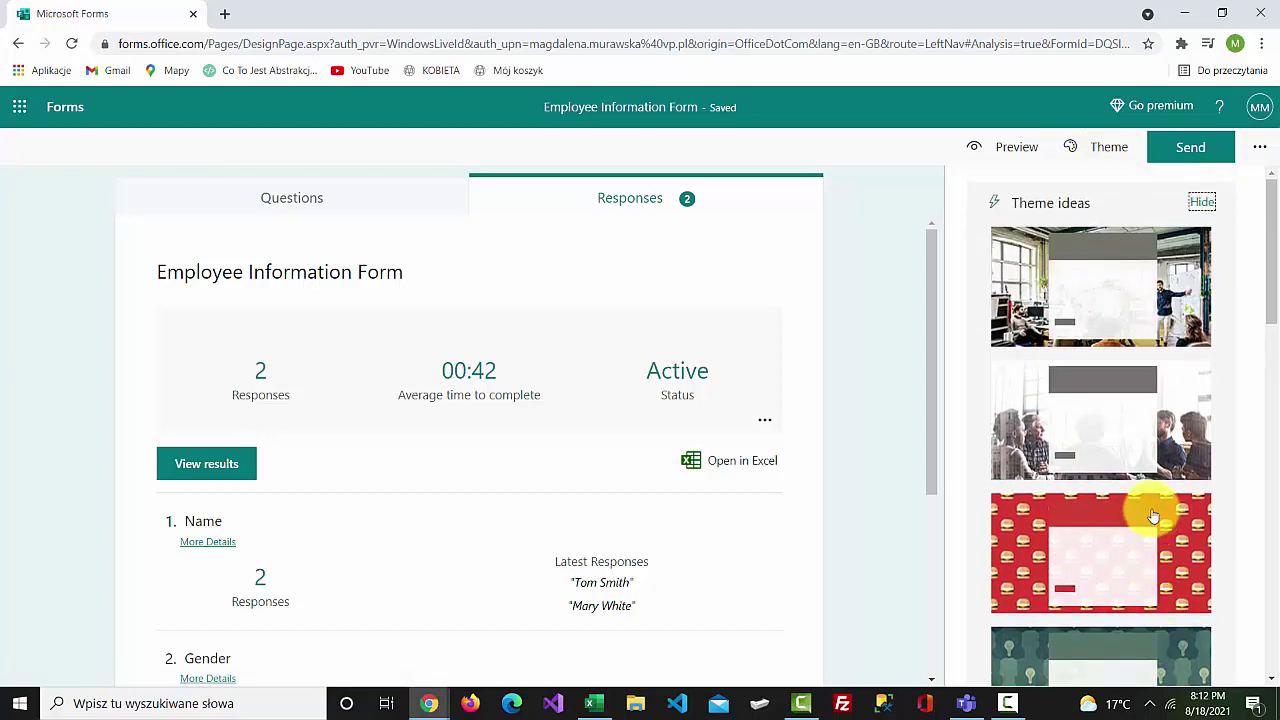
pyautogui.click(1141, 464)
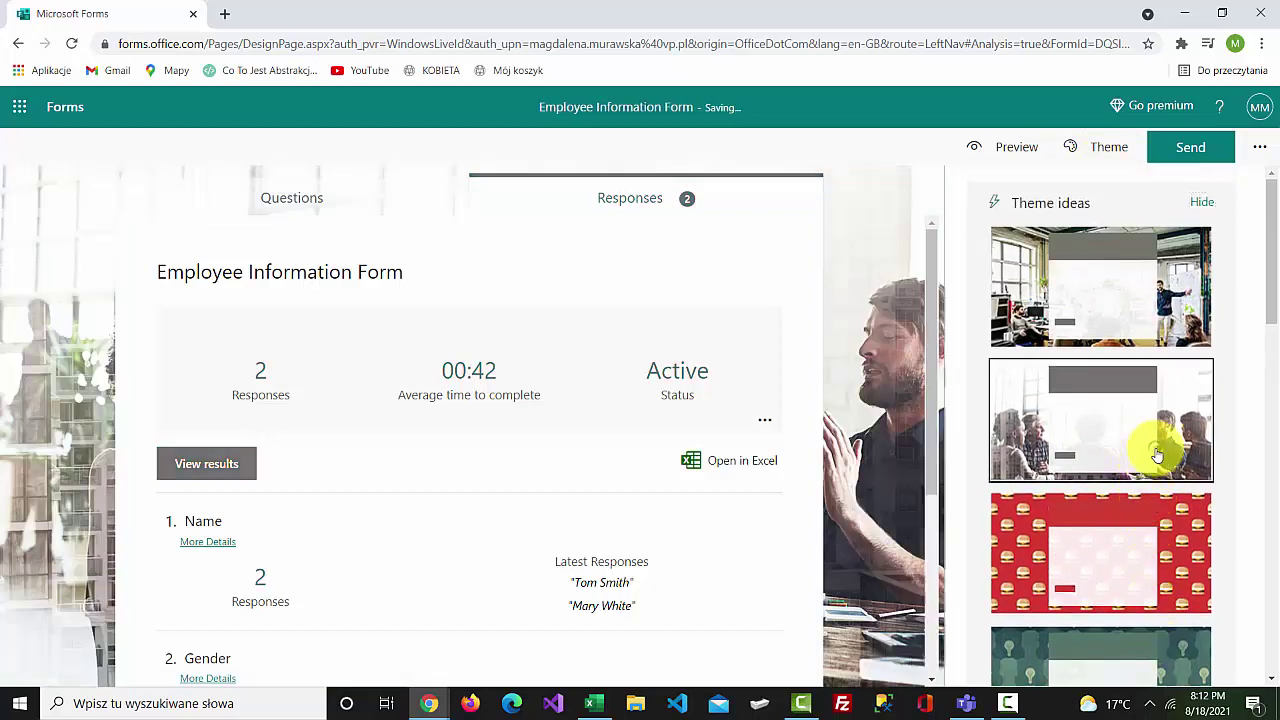
pyautogui.scroll(-5, 1151, 443)
# - Select the form's sharing link, then view its QR code and 640px × 480px embed code
pyautogui.click(1262, 148)
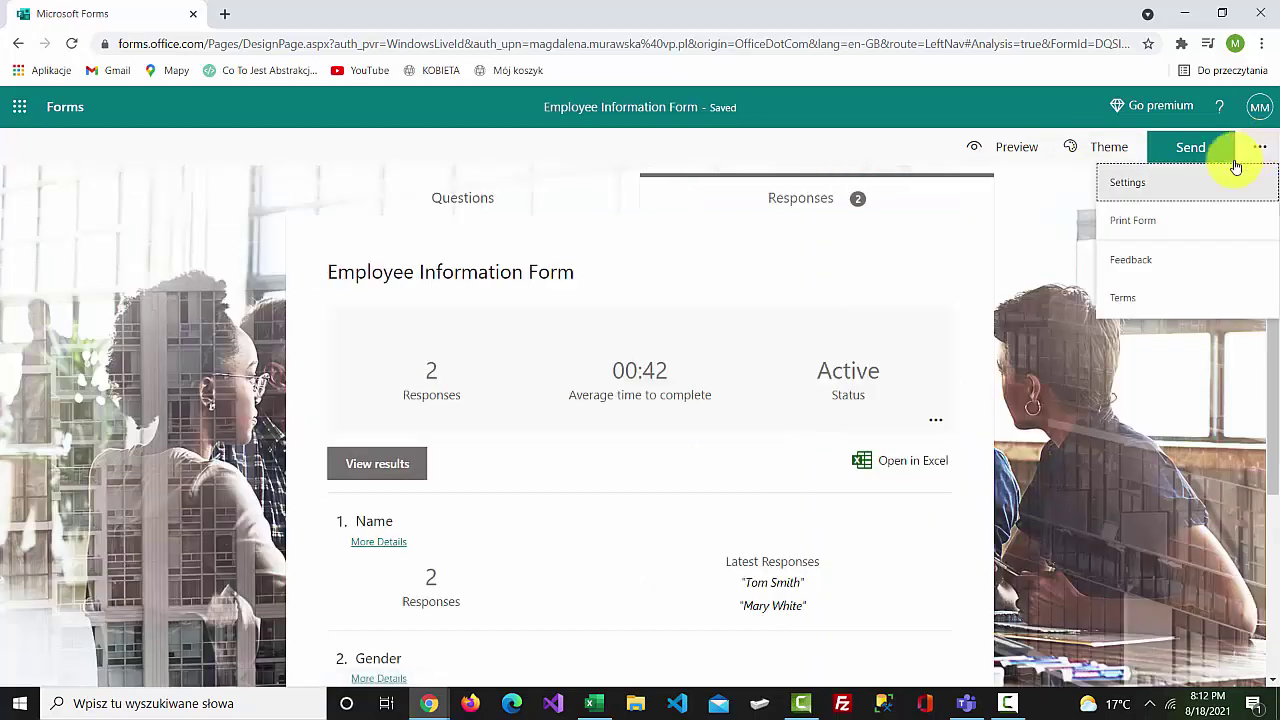
pyautogui.click(1208, 201)
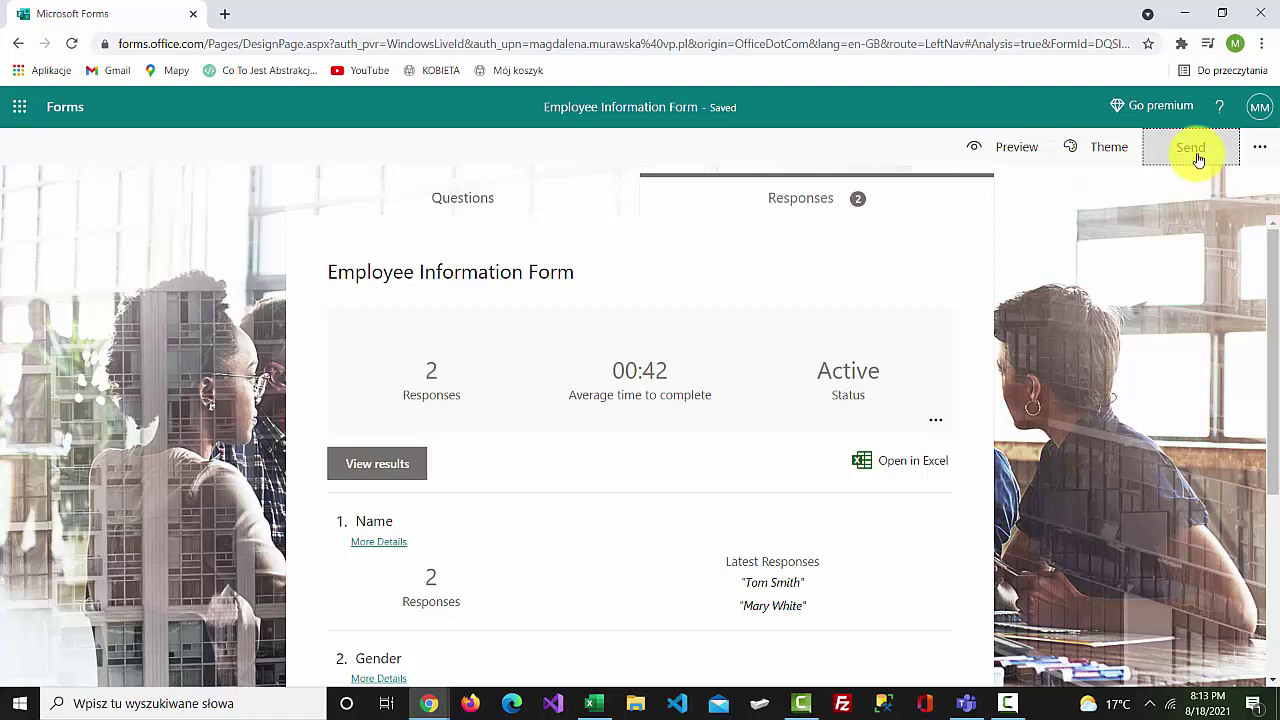
pyautogui.click(1196, 152)
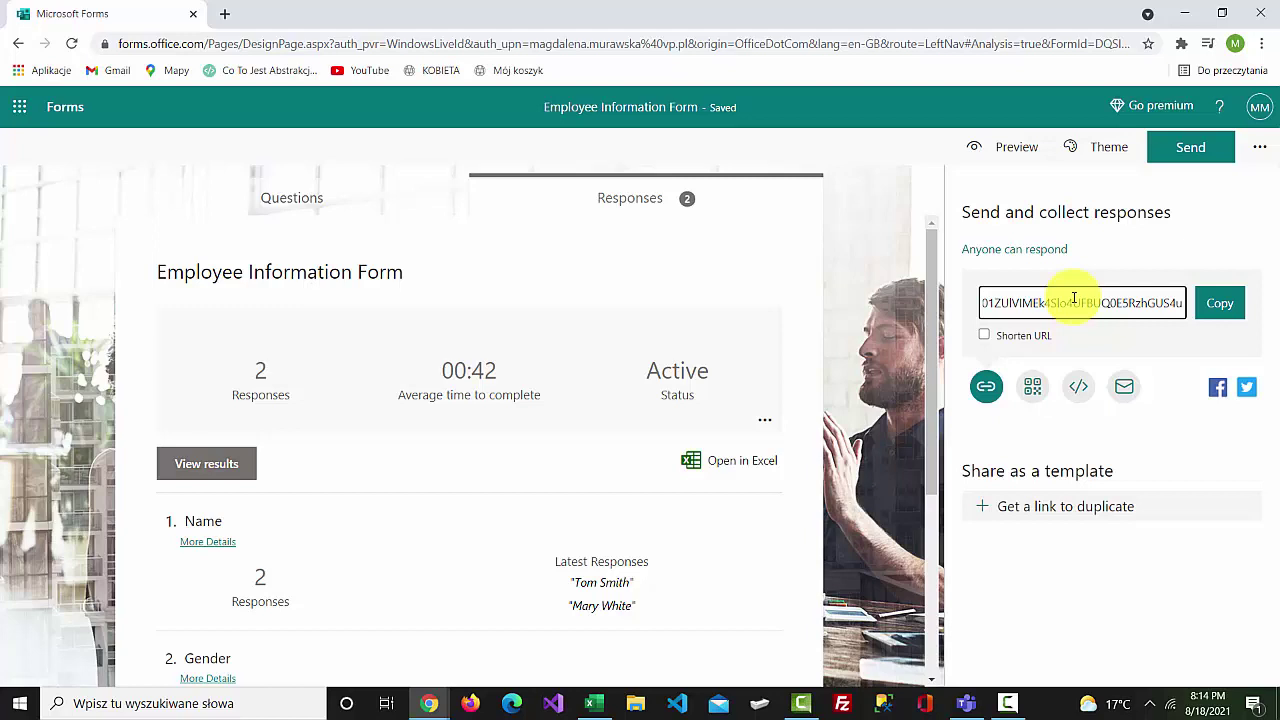
pyautogui.click(1070, 295)
pyautogui.rightClick(1057, 302)
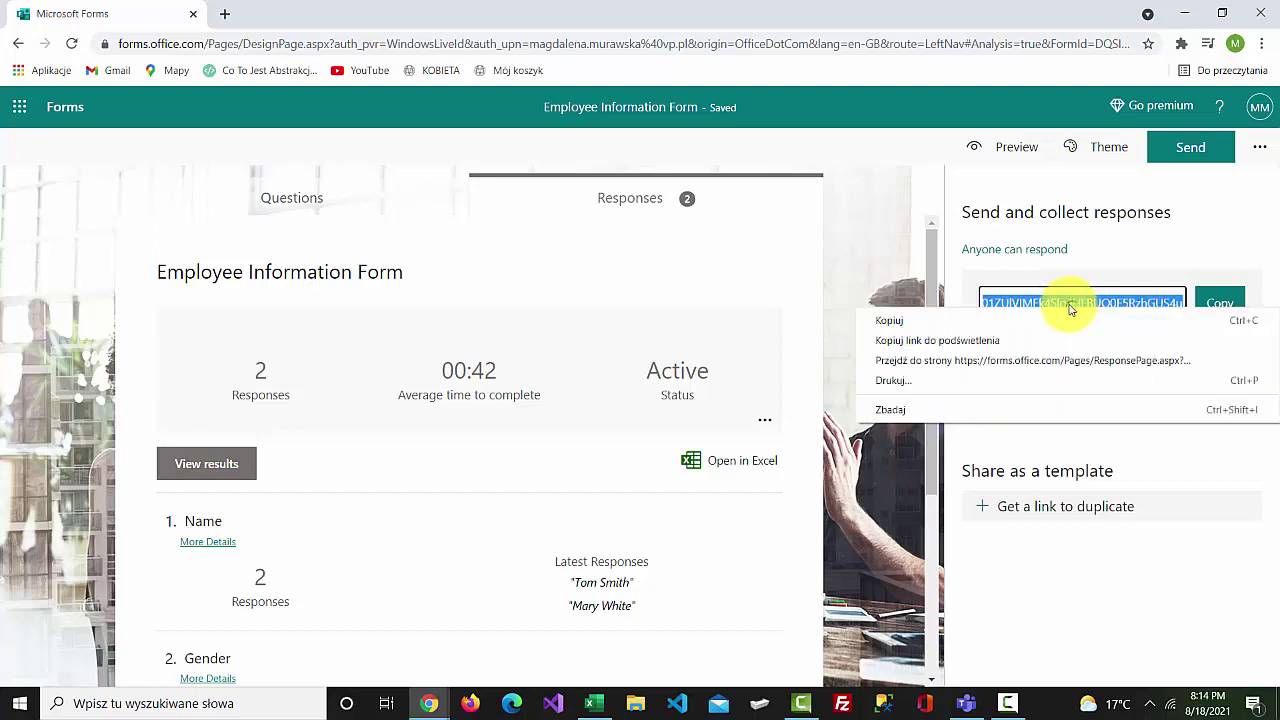
pyautogui.click(1050, 320)
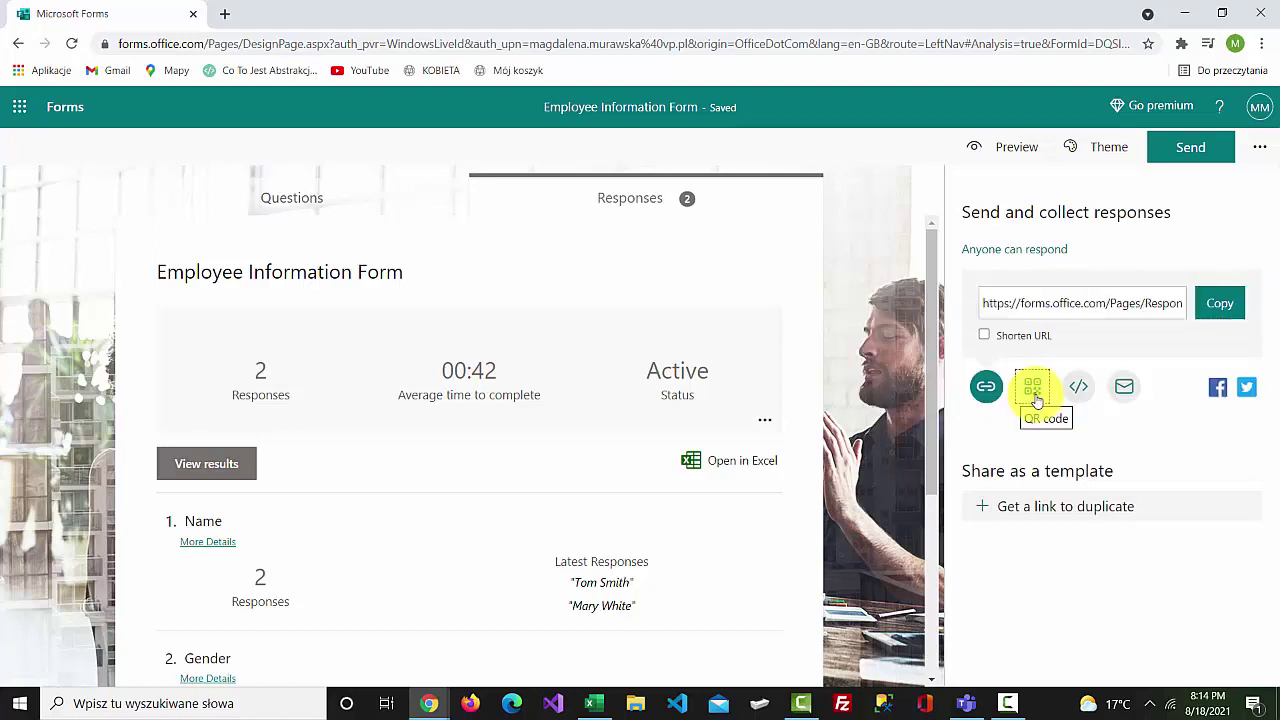
pyautogui.click(1035, 396)
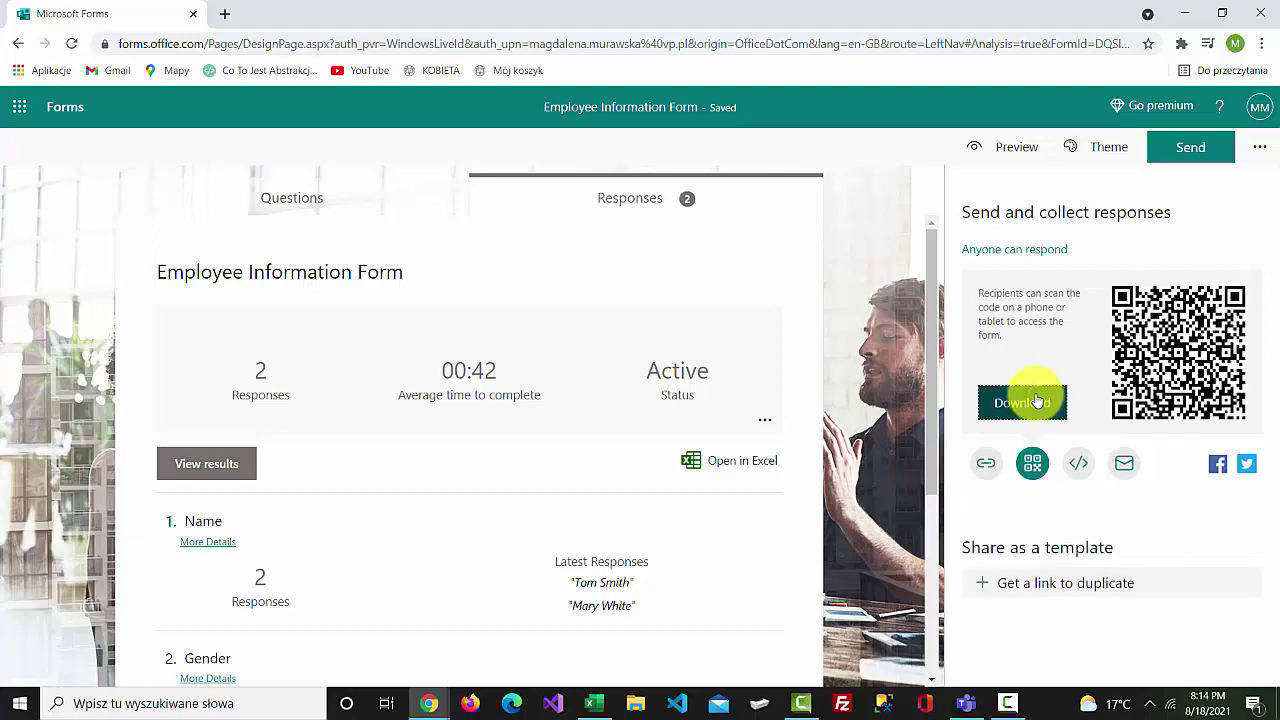
pyautogui.click(1087, 462)
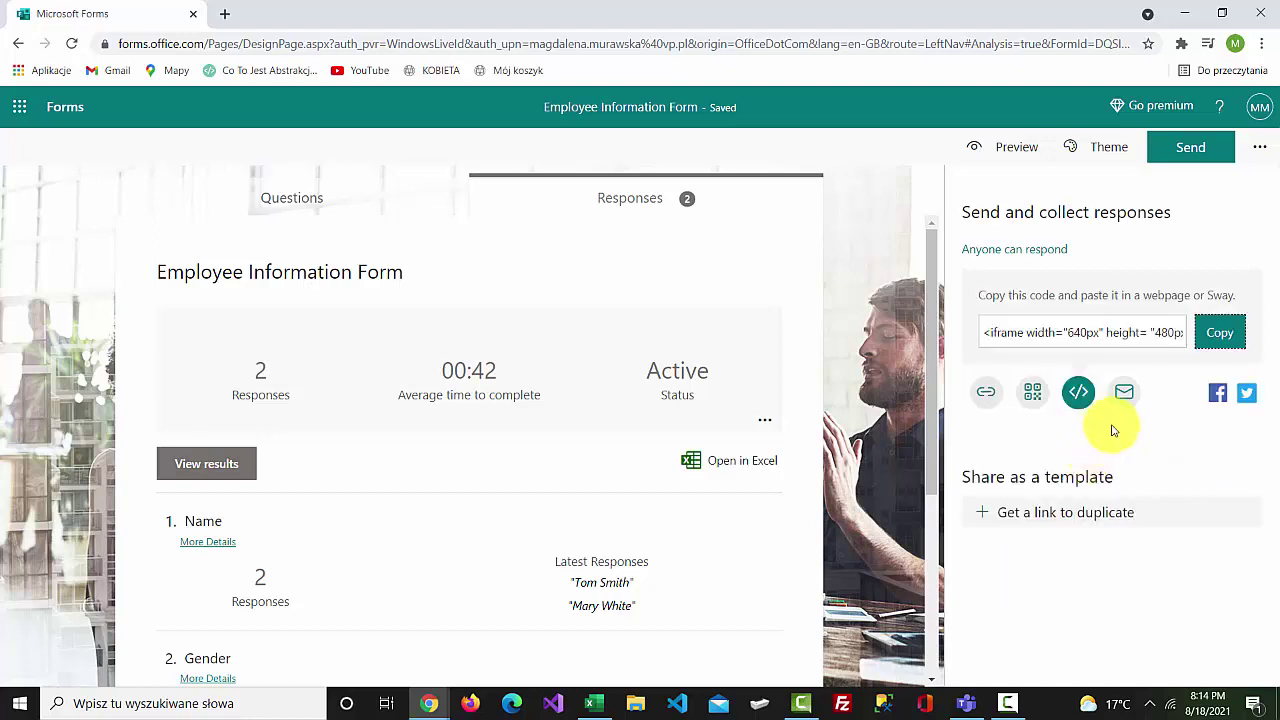